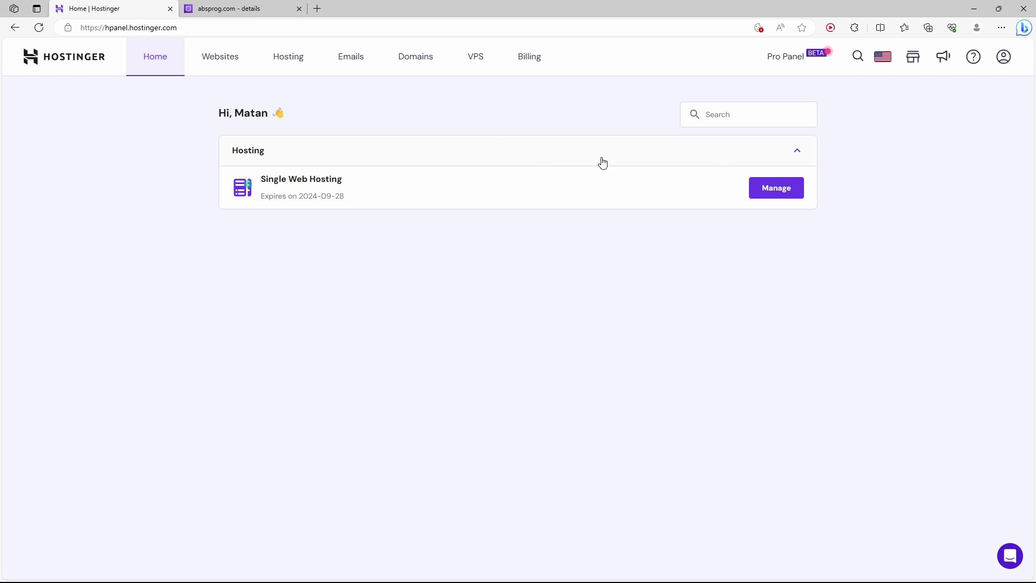
Start creating a new website from Websites and skip the personalization survey.
{"action": "left_click", "coordinate": [222, 71]}
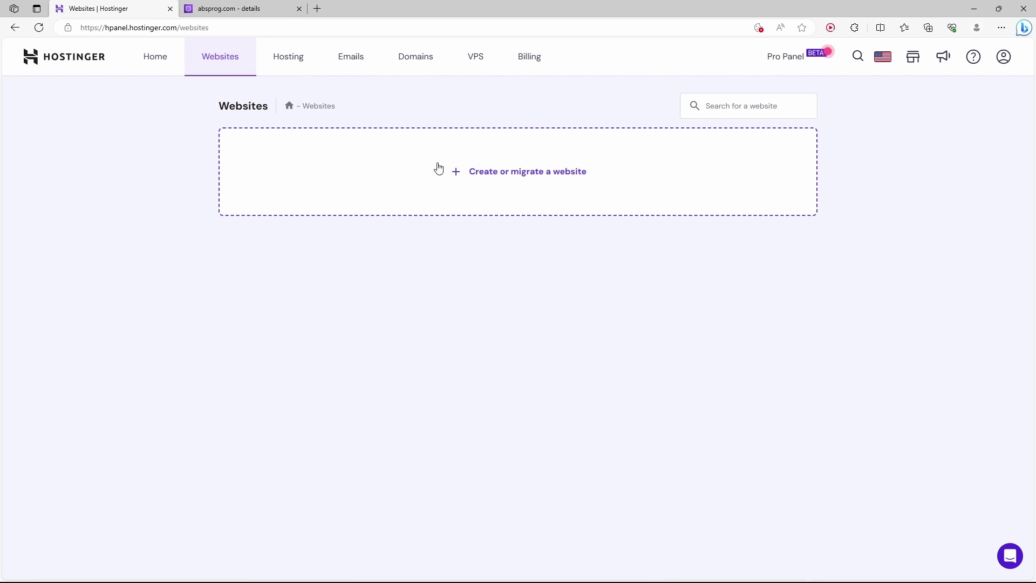
{"action": "left_click", "coordinate": [491, 181]}
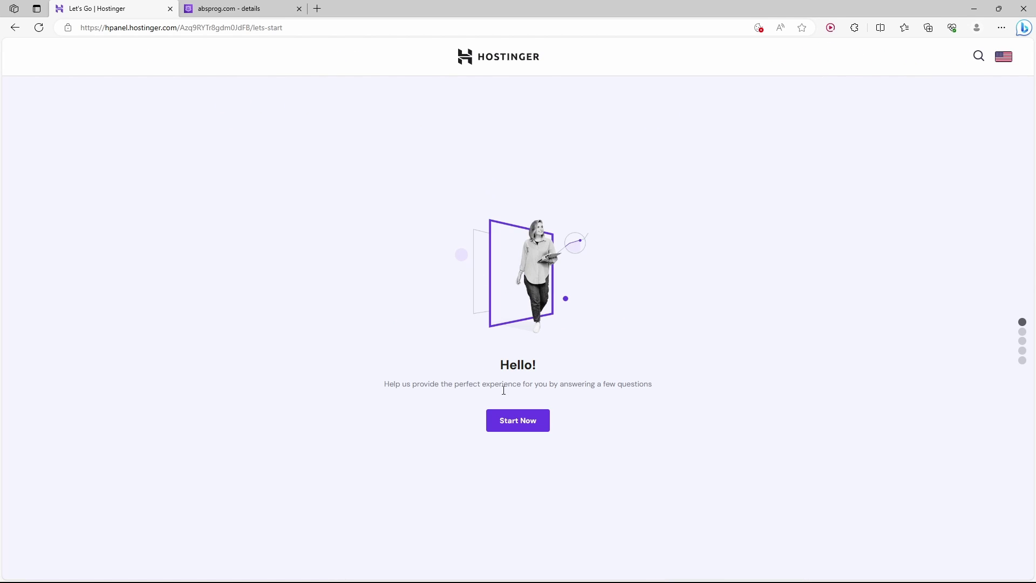
{"action": "left_click", "coordinate": [521, 423]}
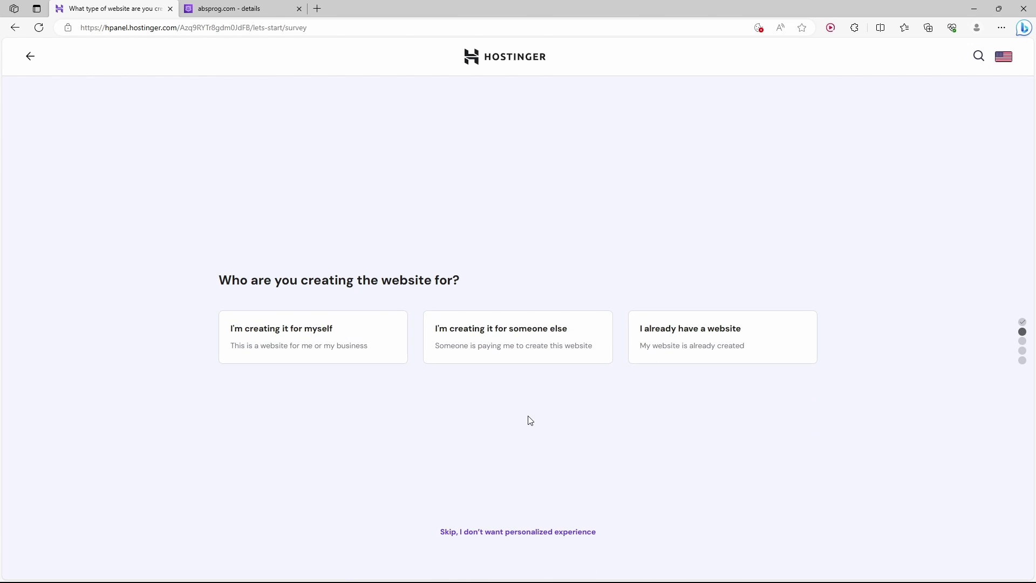
{"action": "left_click", "coordinate": [532, 533]}
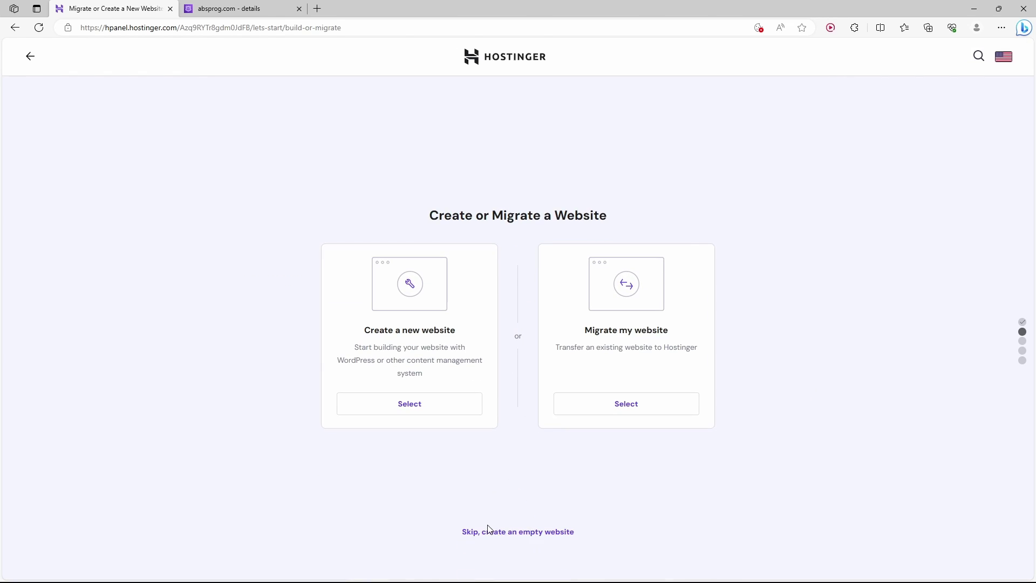
Create an empty website on the existing domain moodle.absprog.com.
{"action": "left_click", "coordinate": [530, 534]}
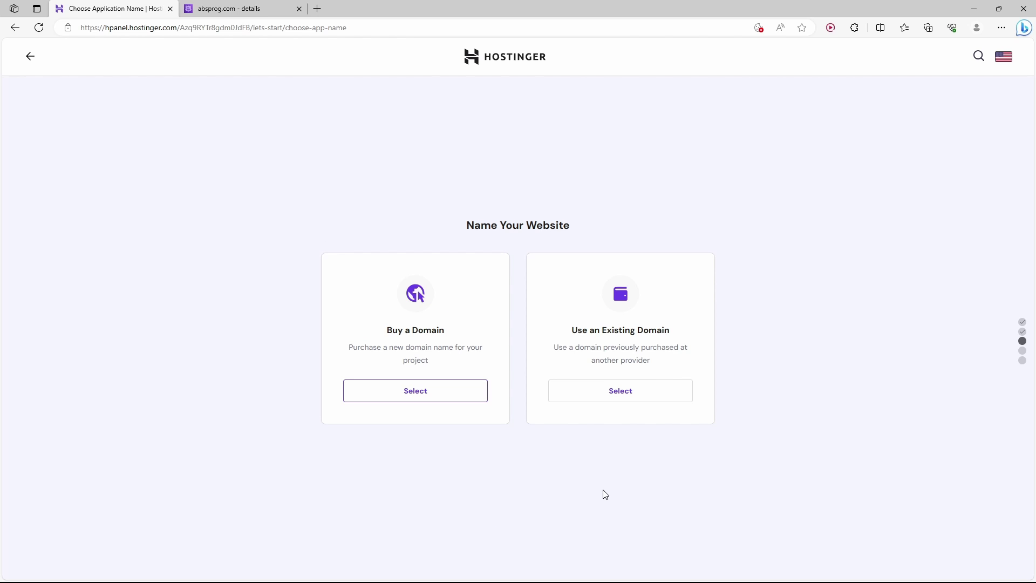
{"action": "left_click", "coordinate": [592, 398]}
{"action": "left_click", "coordinate": [521, 436]}
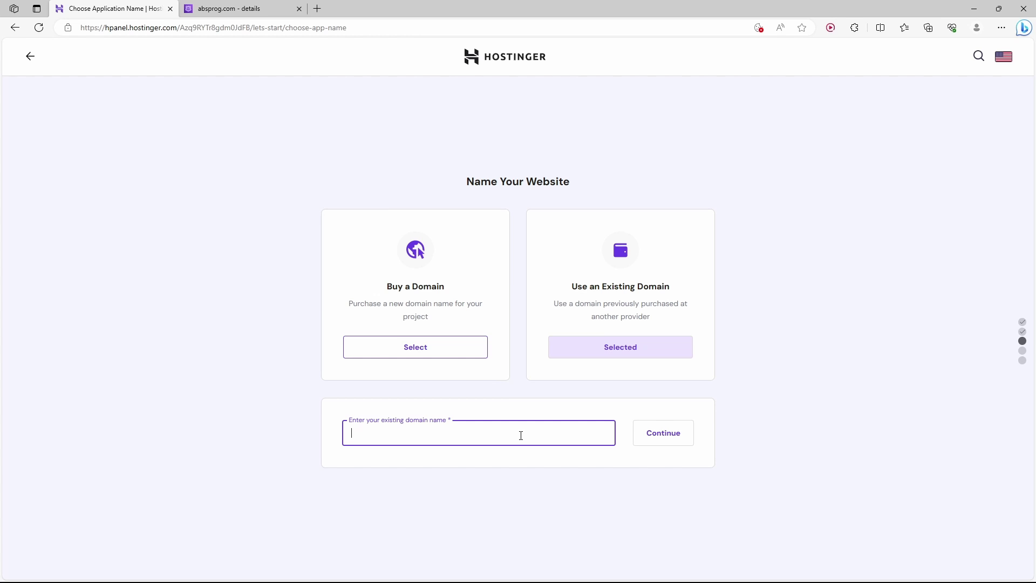
{"action": "type", "text": "moodle.absprog.com"}
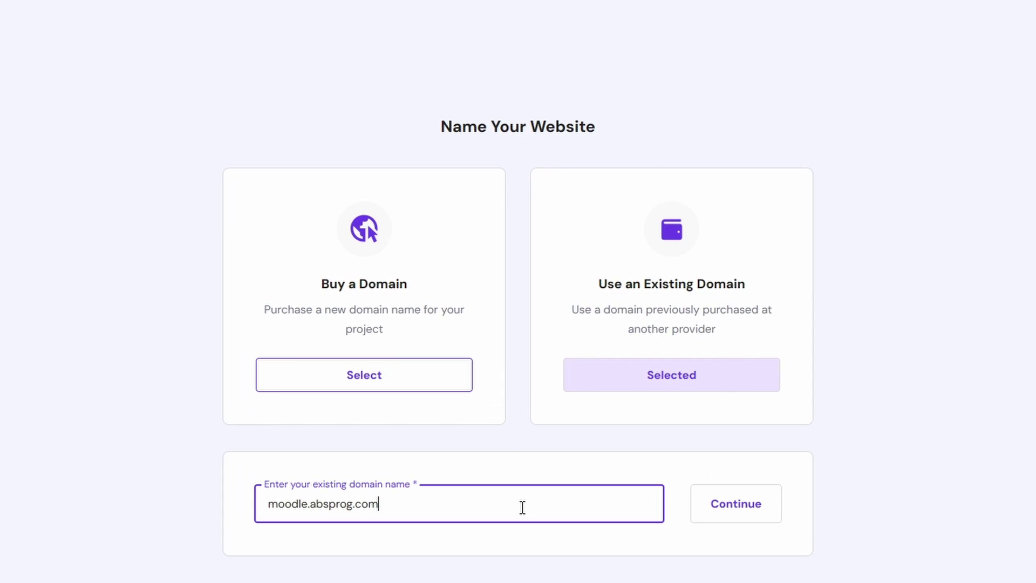
{"action": "left_click", "coordinate": [743, 510]}
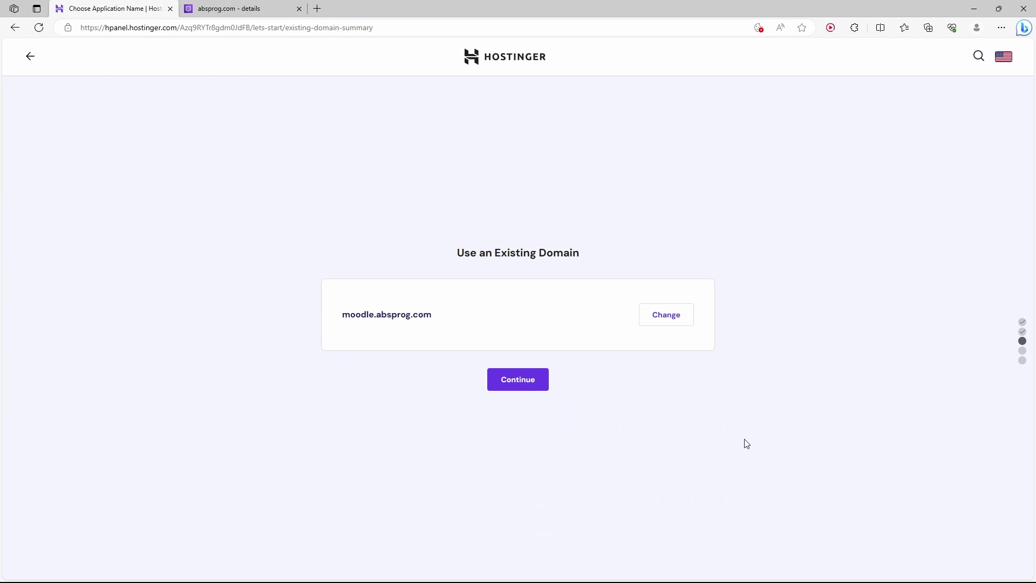
Review the server location options and keep North America (USA, AZ).
{"action": "left_click", "coordinate": [506, 387]}
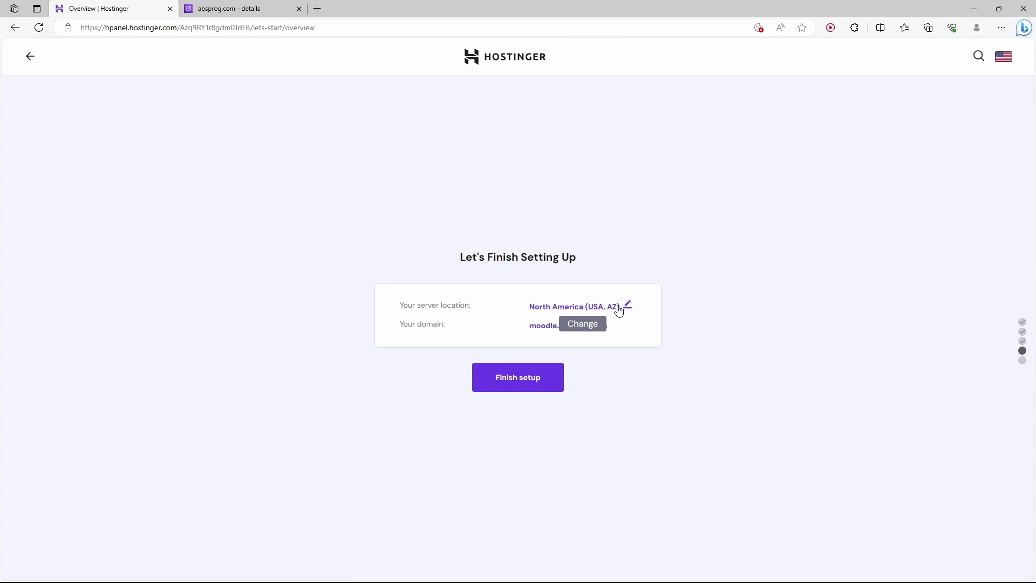
{"action": "left_click", "coordinate": [620, 308]}
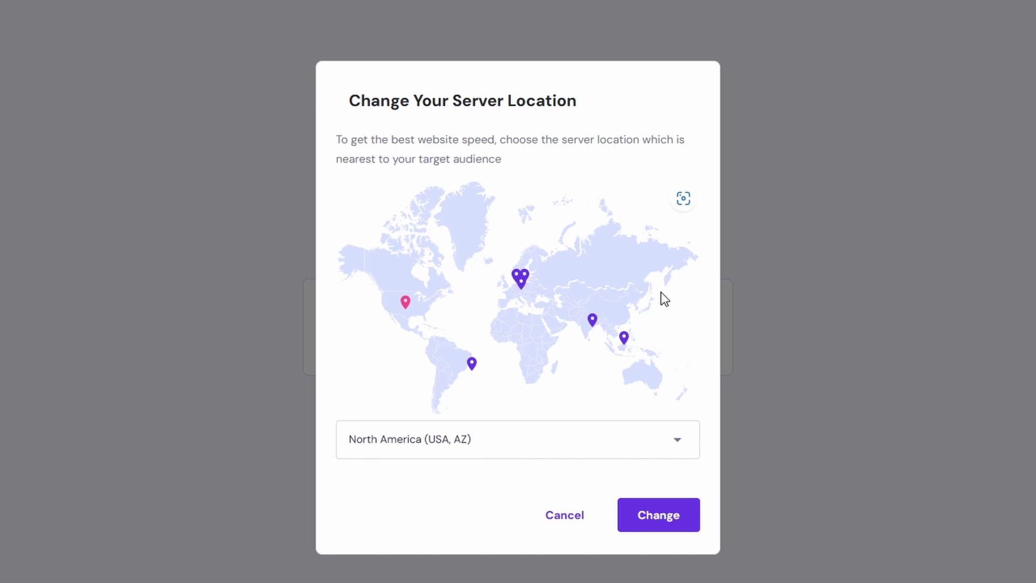
{"action": "left_click", "coordinate": [573, 441]}
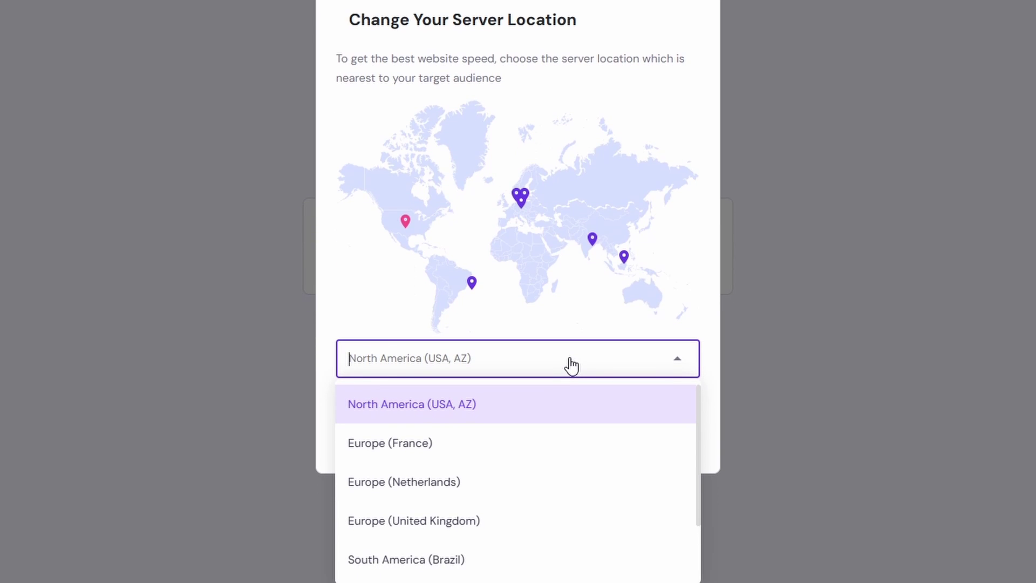
{"action": "left_click", "coordinate": [572, 365]}
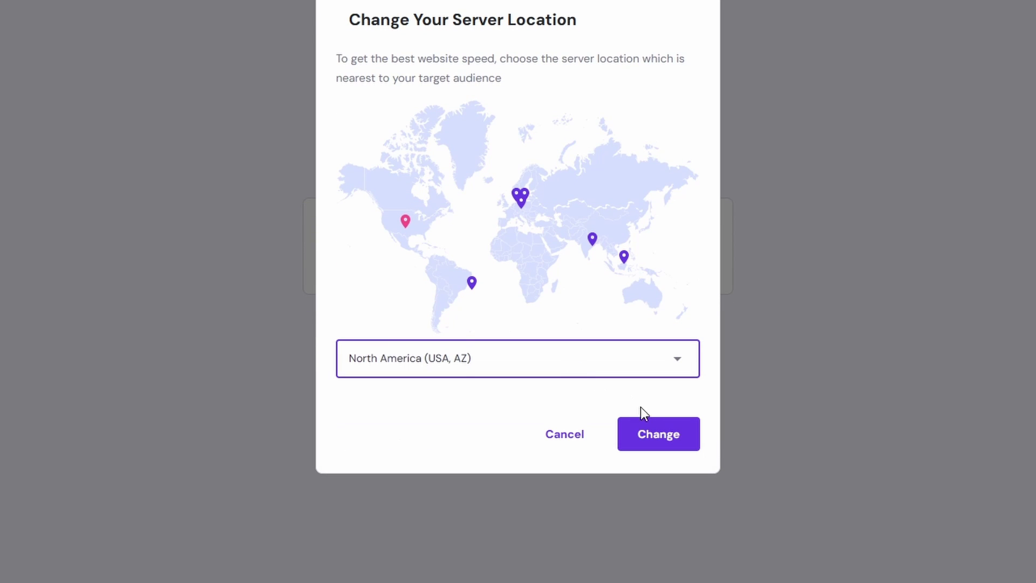
{"action": "left_click", "coordinate": [646, 438]}
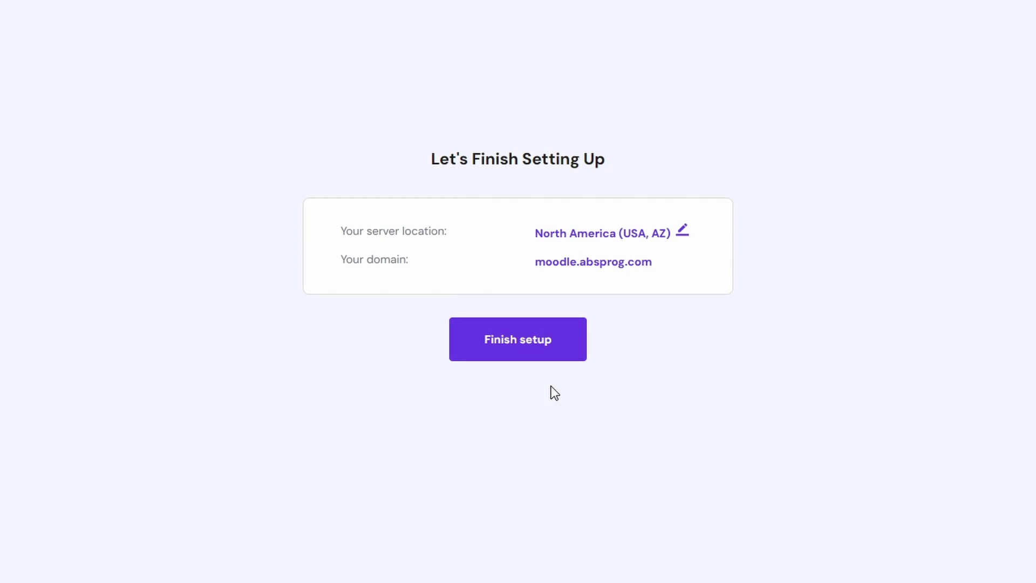
Finish the website and connect the domain via provider Other to get the dns-parking.com nameservers.
{"action": "left_click", "coordinate": [517, 356]}
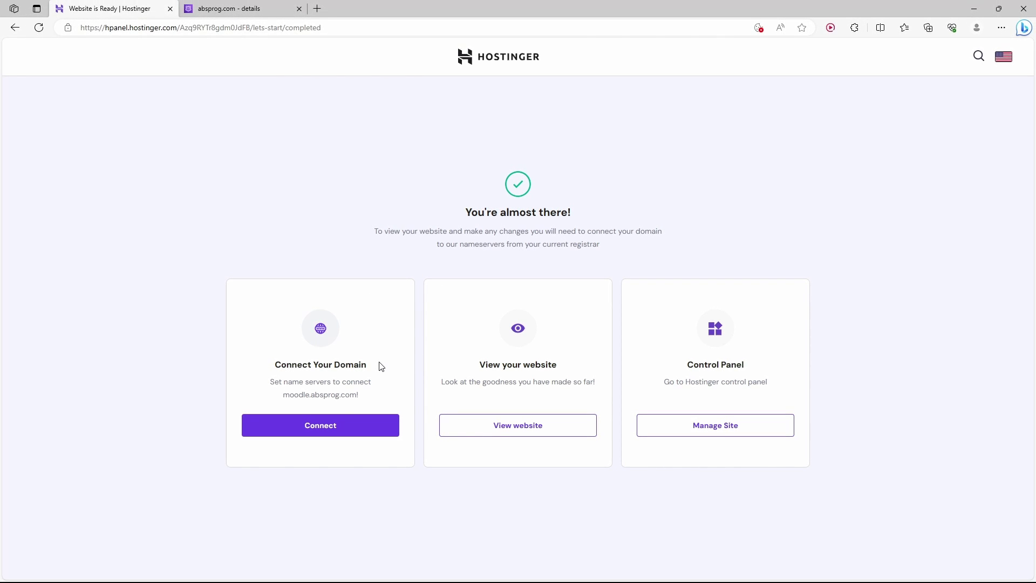
{"action": "left_click", "coordinate": [326, 430]}
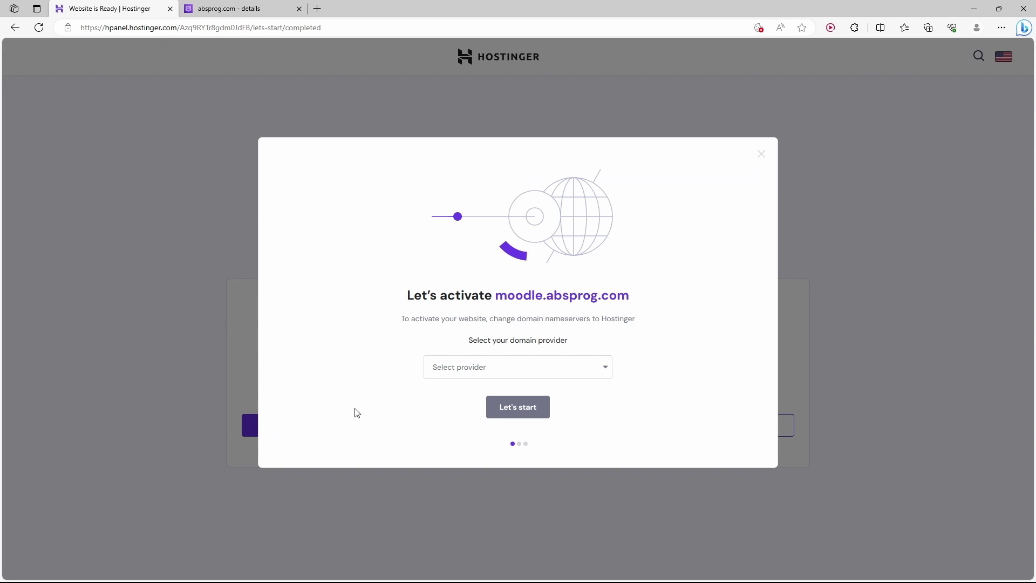
{"action": "left_click", "coordinate": [475, 369]}
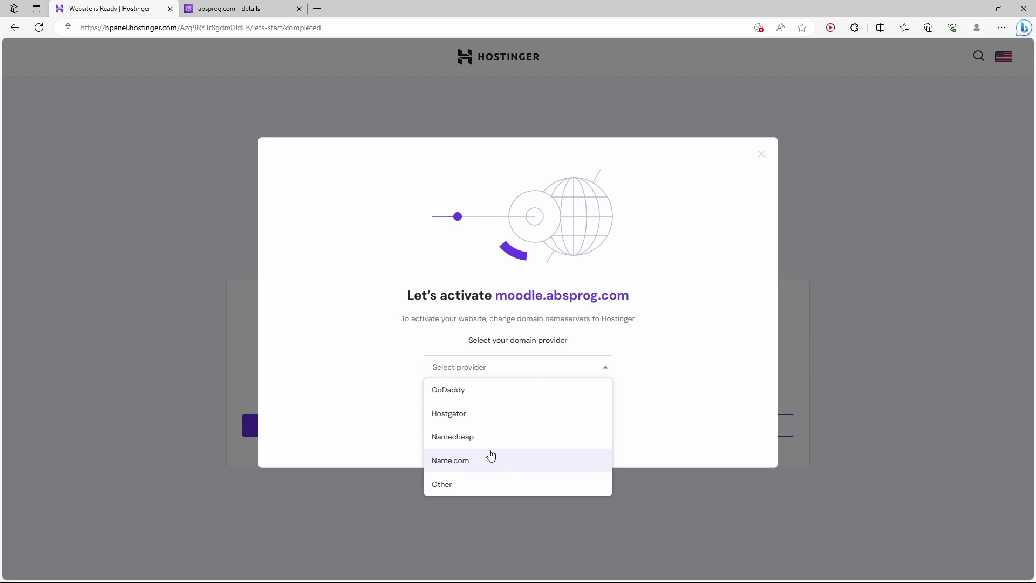
{"action": "left_click", "coordinate": [454, 486]}
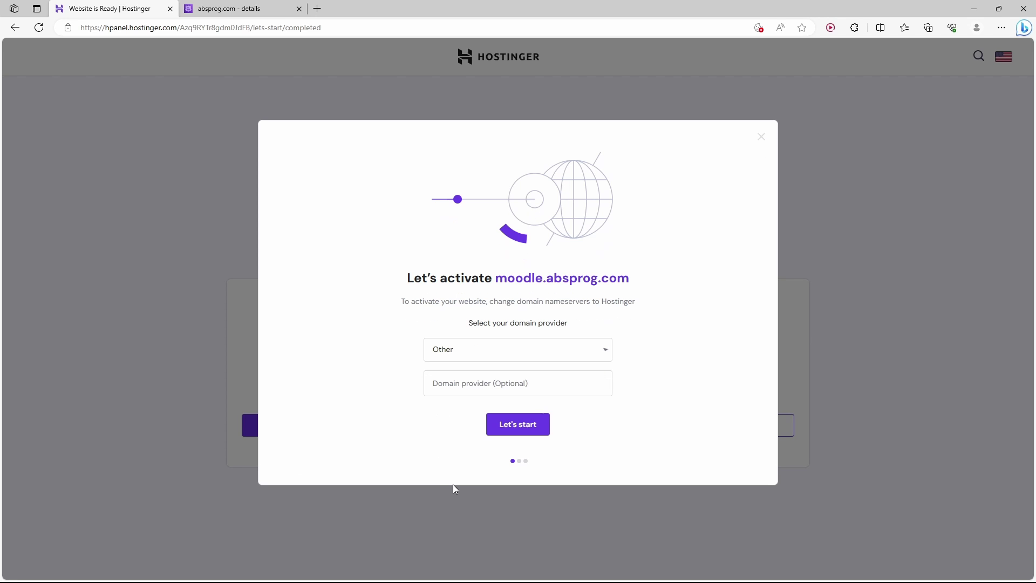
{"action": "left_click", "coordinate": [503, 435]}
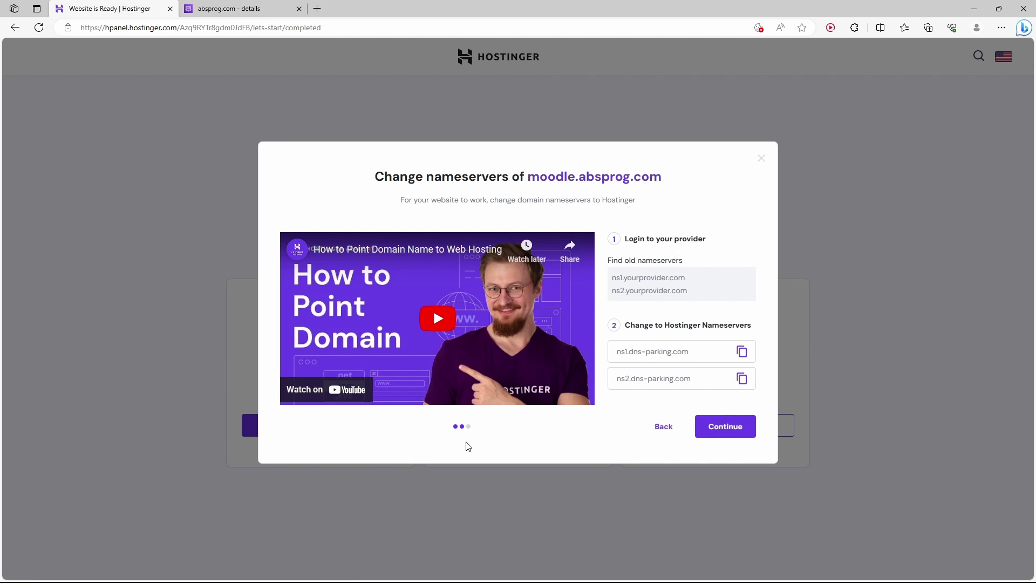
{"action": "left_click", "coordinate": [254, 9]}
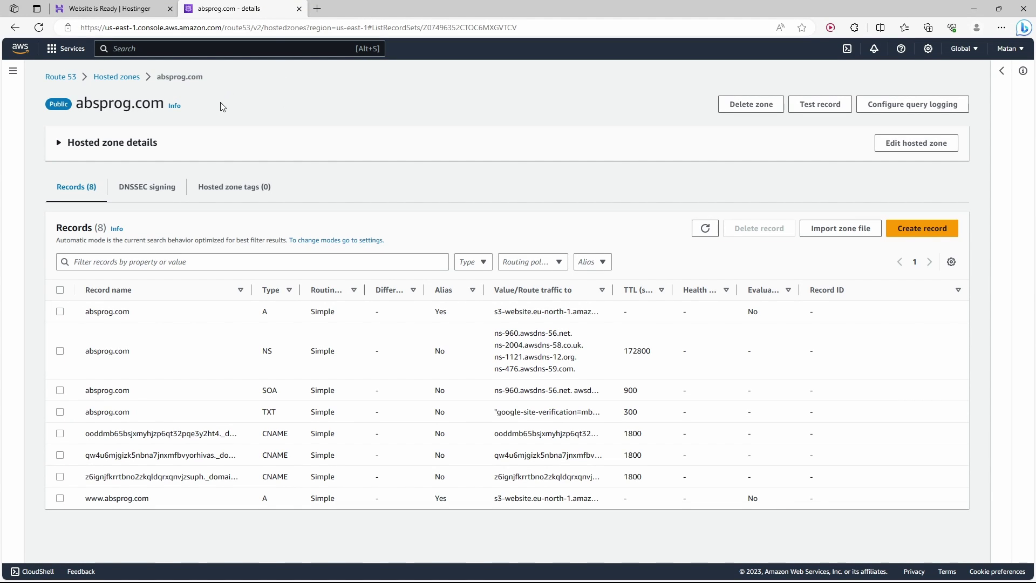
Start a new simple-routing record in the absprog.com hosted zone.
{"action": "left_click_drag", "start_coordinate": [76, 103], "coordinate": [164, 104]}
{"action": "left_click", "coordinate": [160, 123]}
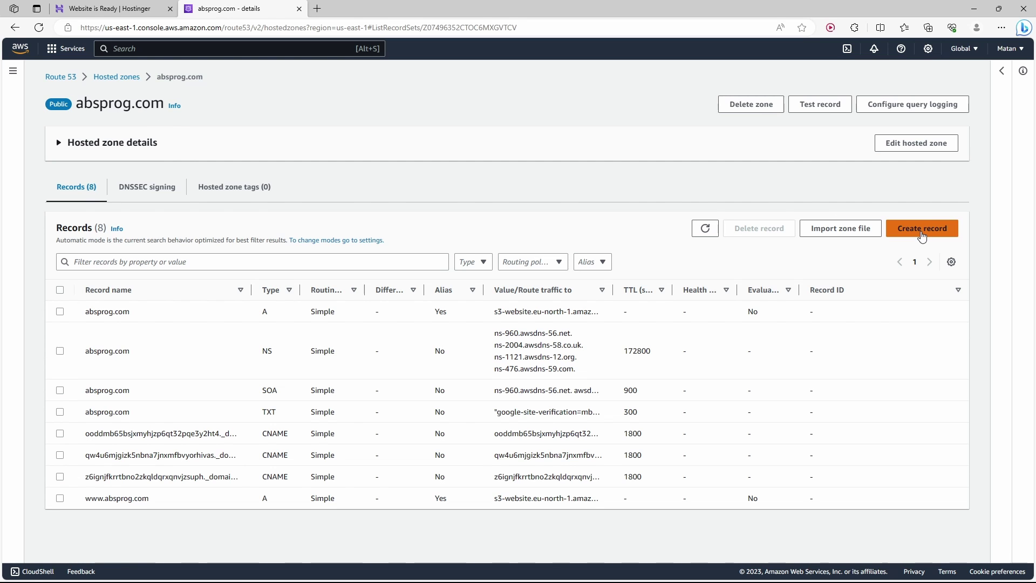
{"action": "left_click", "coordinate": [928, 227]}
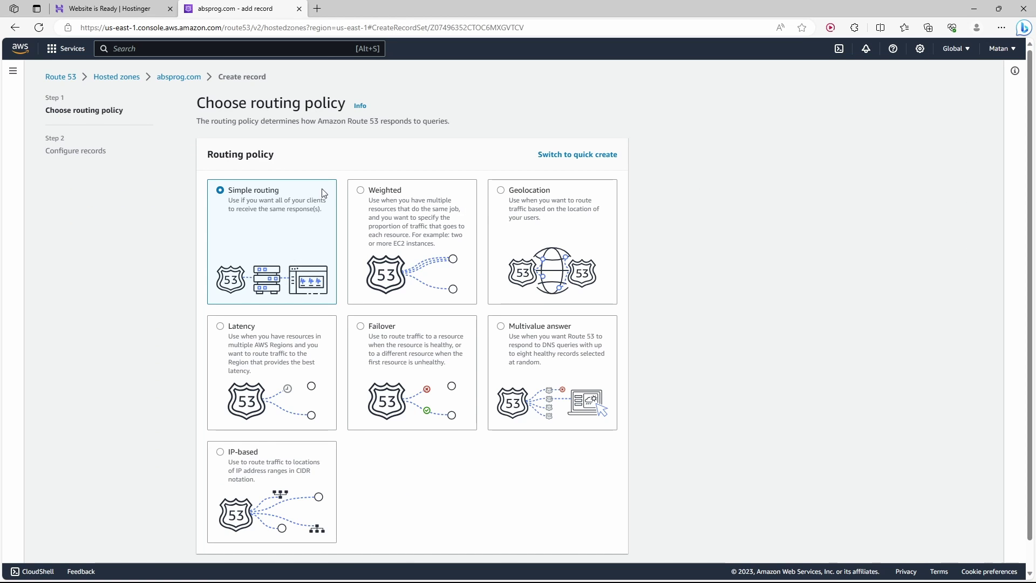
{"action": "scroll", "coordinate": [302, 210], "scroll_direction": "down", "scroll_amount": 1}
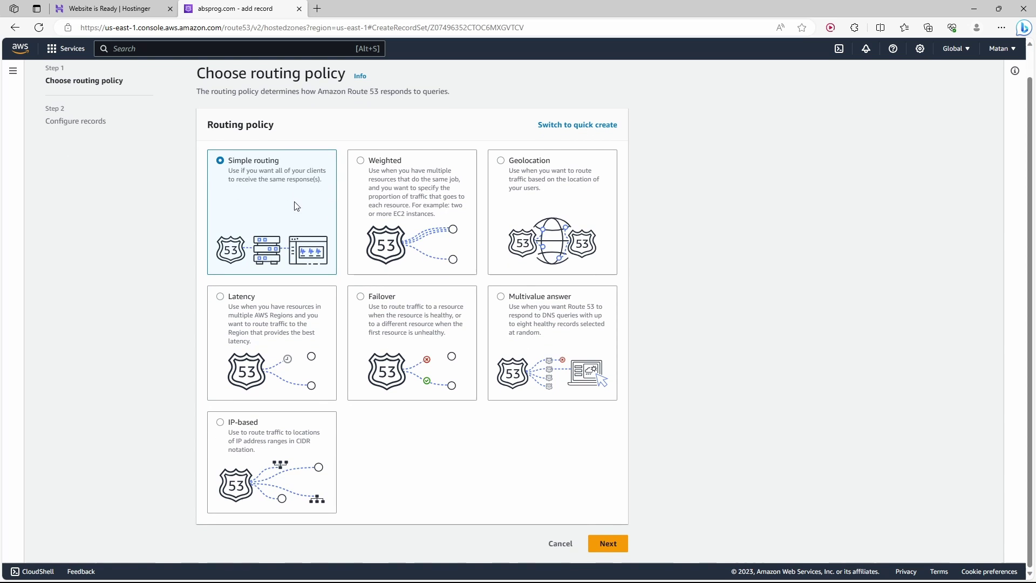
{"action": "left_click", "coordinate": [607, 544]}
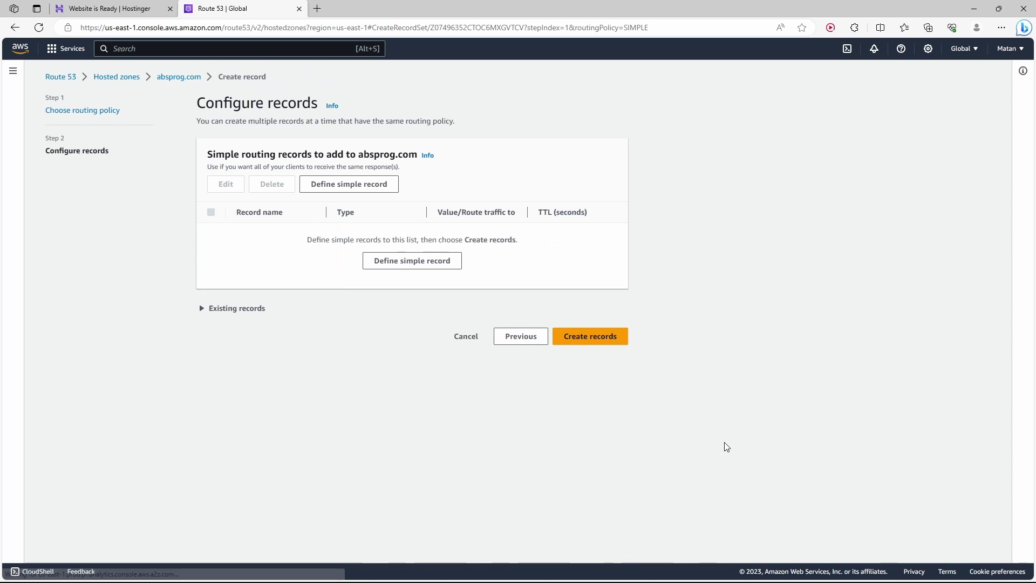
{"action": "left_click", "coordinate": [402, 261]}
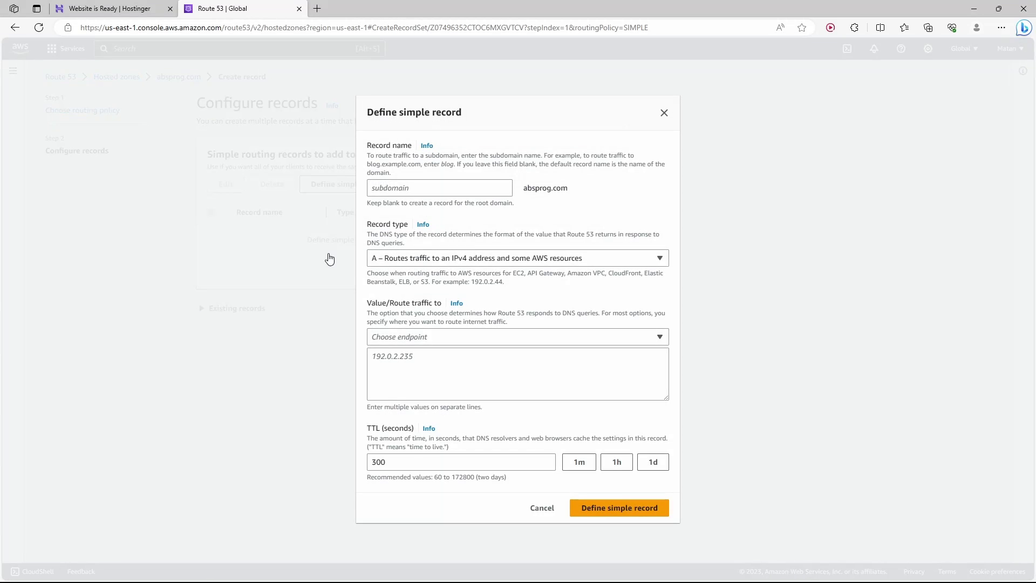
Set the new Route 53 record's type to NS.
{"action": "left_click", "coordinate": [110, 9]}
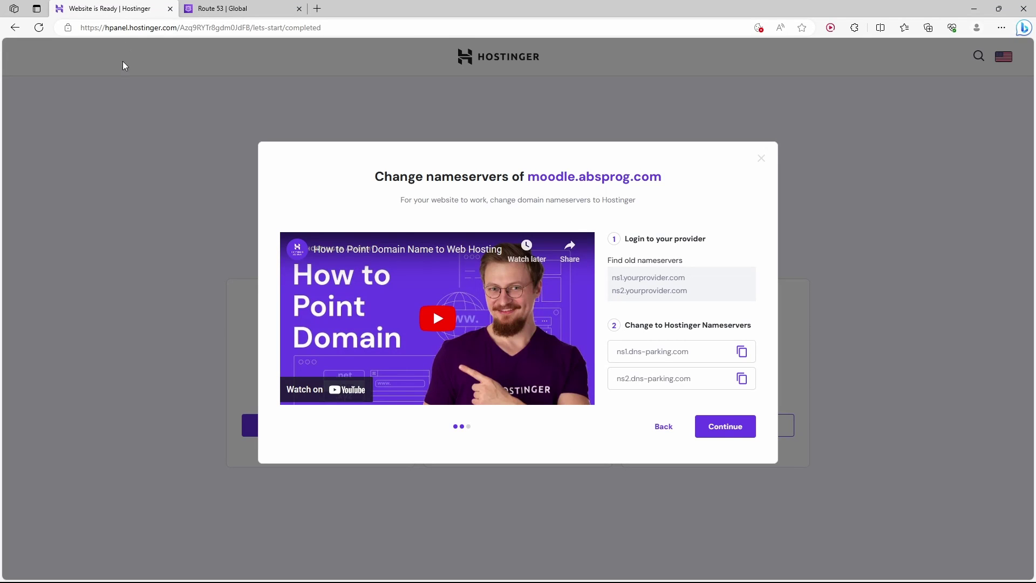
{"action": "double_click", "coordinate": [598, 155]}
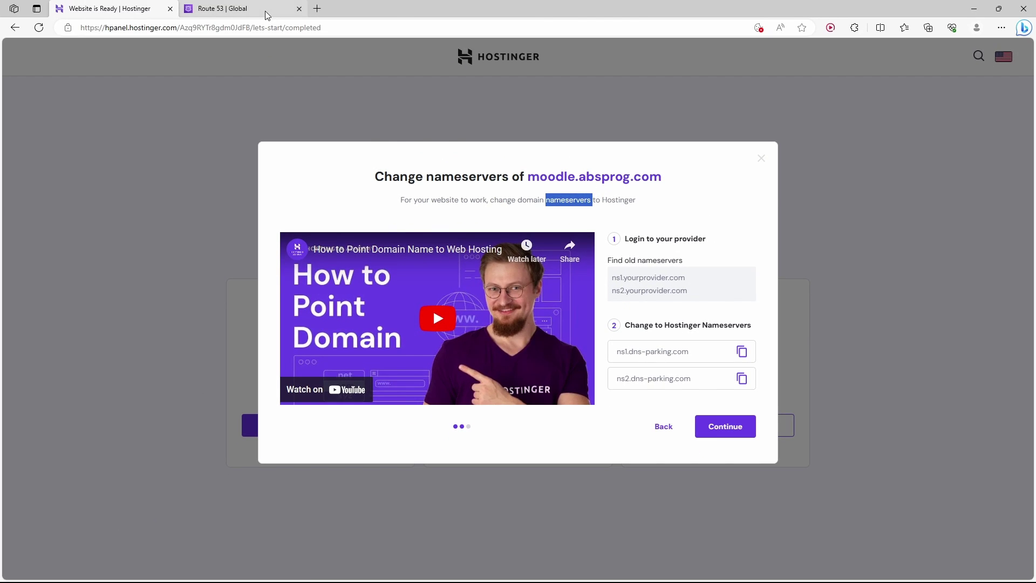
{"action": "left_click", "coordinate": [265, 11]}
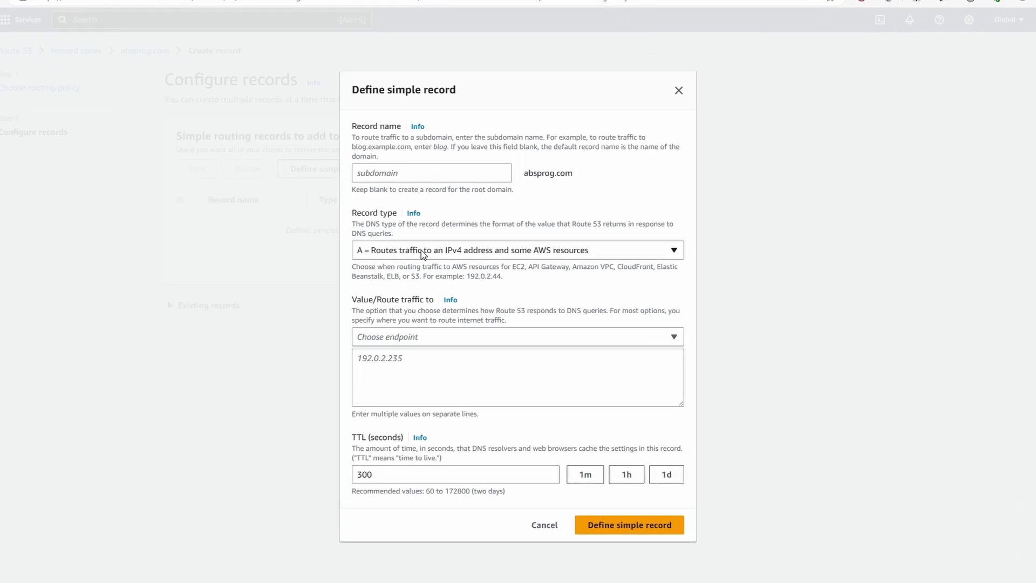
{"action": "left_click", "coordinate": [432, 258]}
{"action": "scroll", "coordinate": [431, 287], "scroll_direction": "down", "scroll_amount": 2}
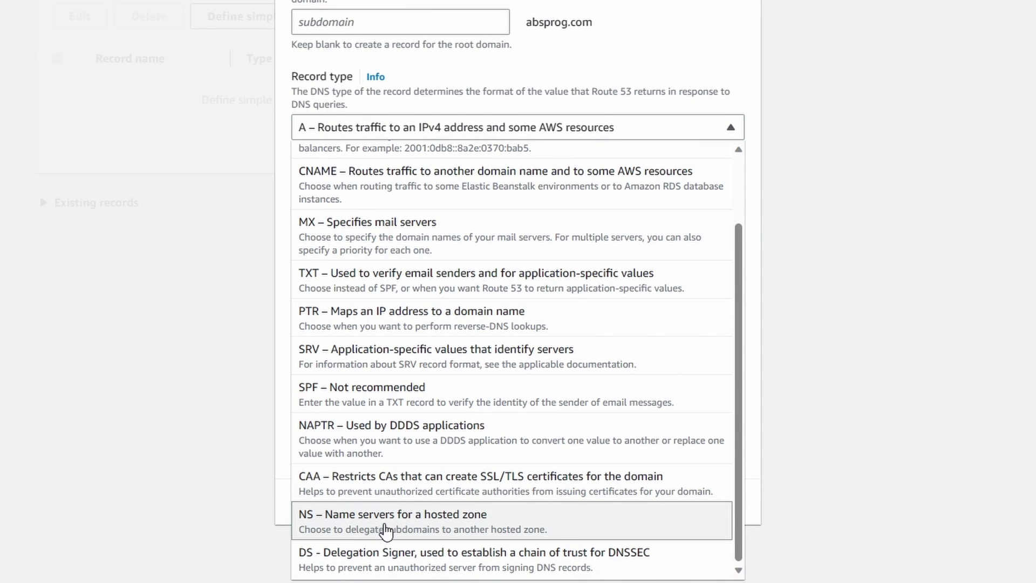
{"action": "left_click", "coordinate": [400, 520]}
{"action": "left_click", "coordinate": [423, 286]}
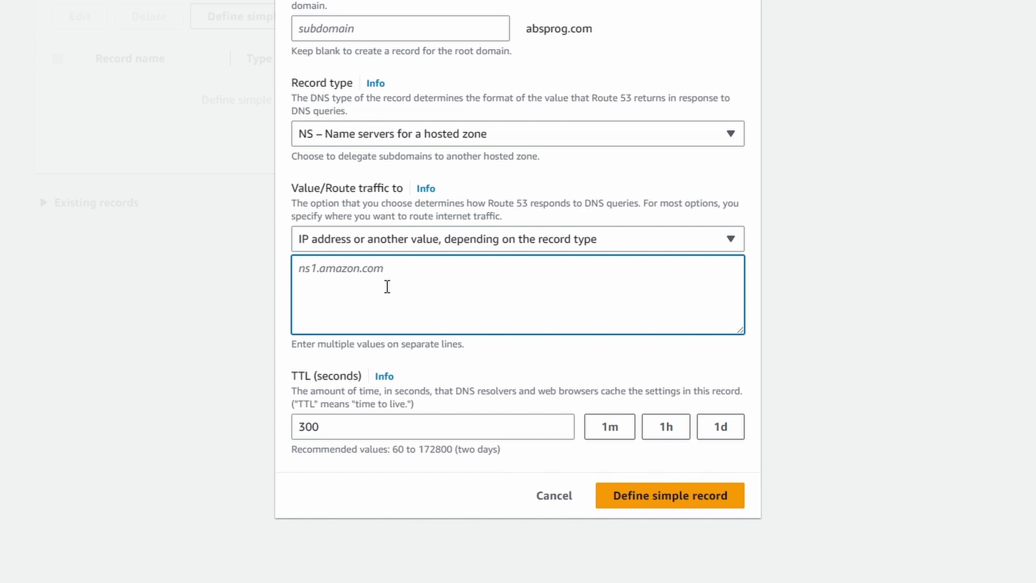
Enter ns1.dns-parking.com and ns2.dns-parking.com from Hostinger as the record values.
{"action": "left_click", "coordinate": [128, 7]}
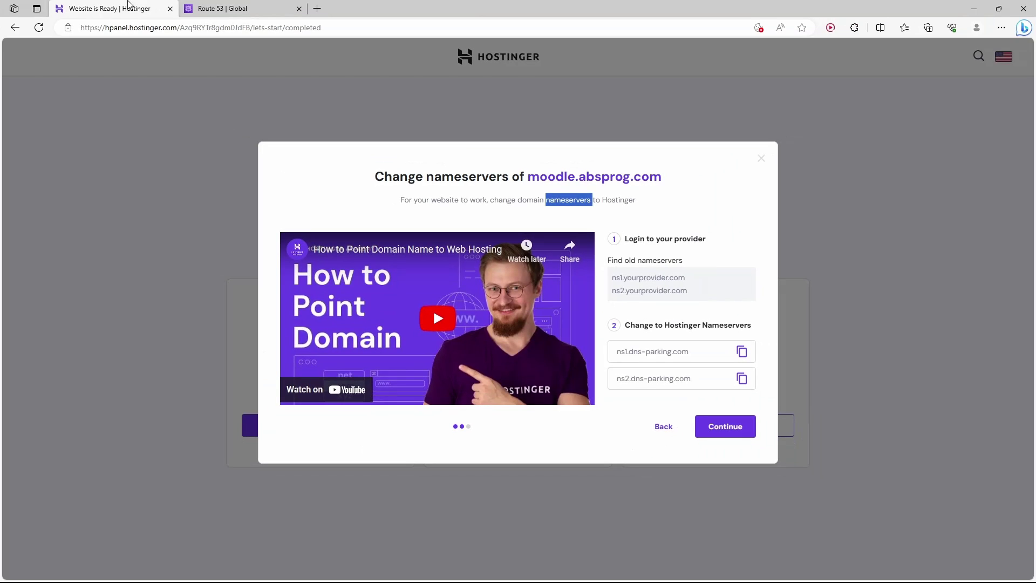
{"action": "left_click", "coordinate": [746, 356]}
{"action": "left_click", "coordinate": [221, 8]}
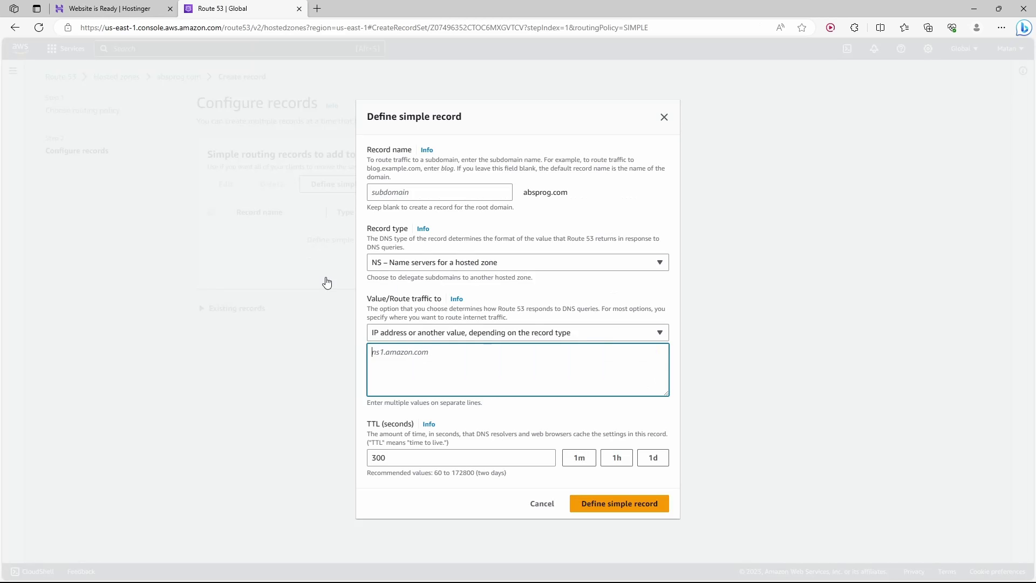
{"action": "key", "text": "ctrl+v"}
{"action": "left_click", "coordinate": [148, 7]}
{"action": "left_click", "coordinate": [744, 380]}
{"action": "left_click", "coordinate": [222, 8]}
{"action": "key", "text": "ctrl+v"}
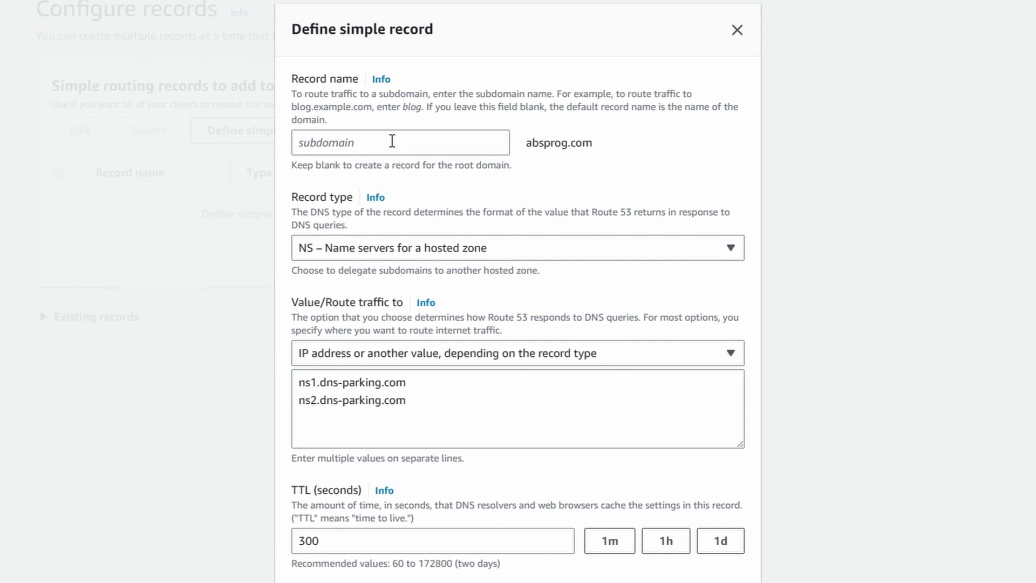
Name the record moodle and create it in the absprog.com zone.
{"action": "left_click", "coordinate": [392, 142]}
{"action": "type", "text": "moodle"}
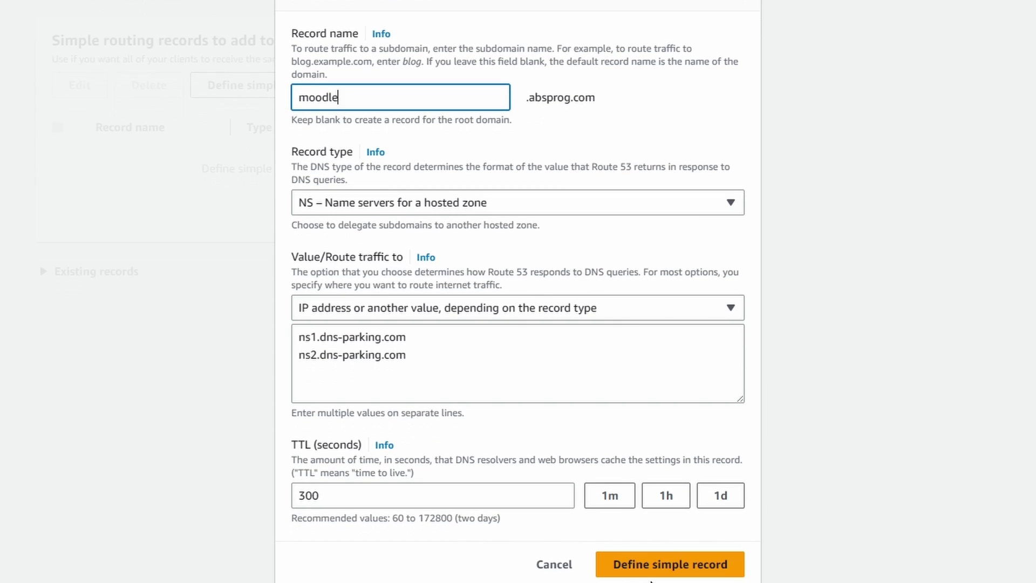
{"action": "left_click", "coordinate": [660, 573]}
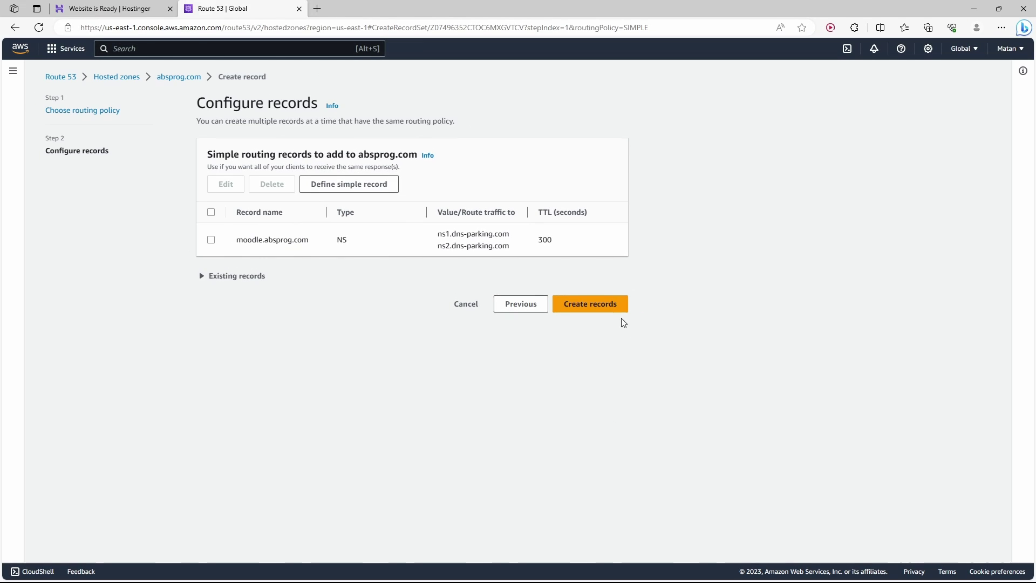
{"action": "left_click", "coordinate": [594, 304]}
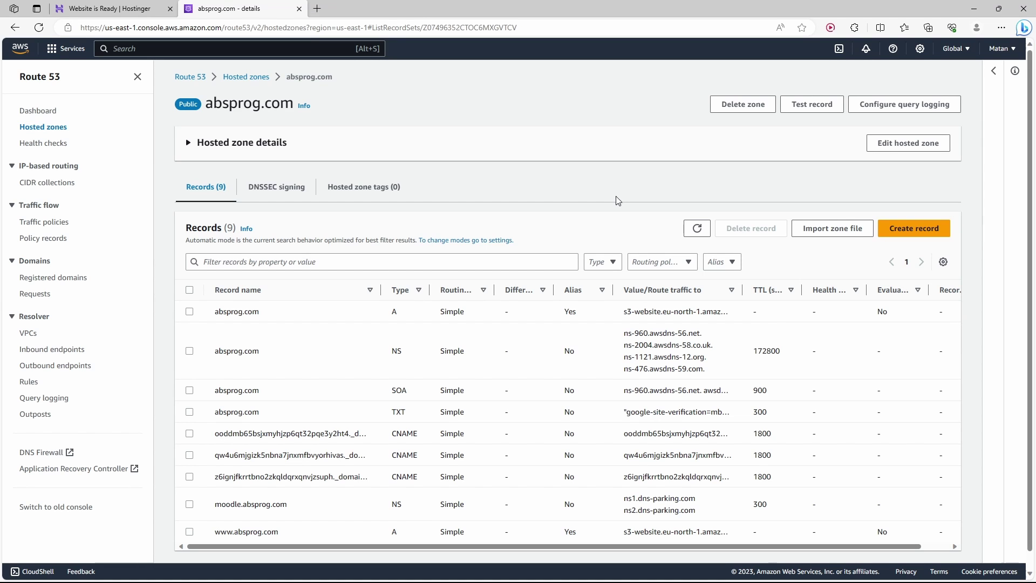
Complete the Change nameservers steps and finish the moodle.absprog.com setup.
{"action": "left_click", "coordinate": [128, 9]}
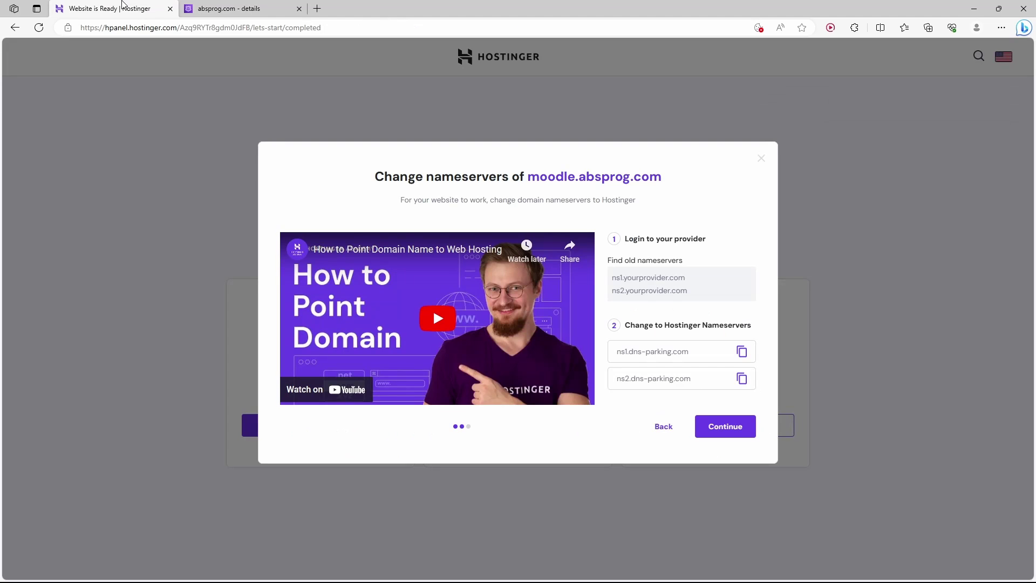
{"action": "left_click", "coordinate": [724, 431]}
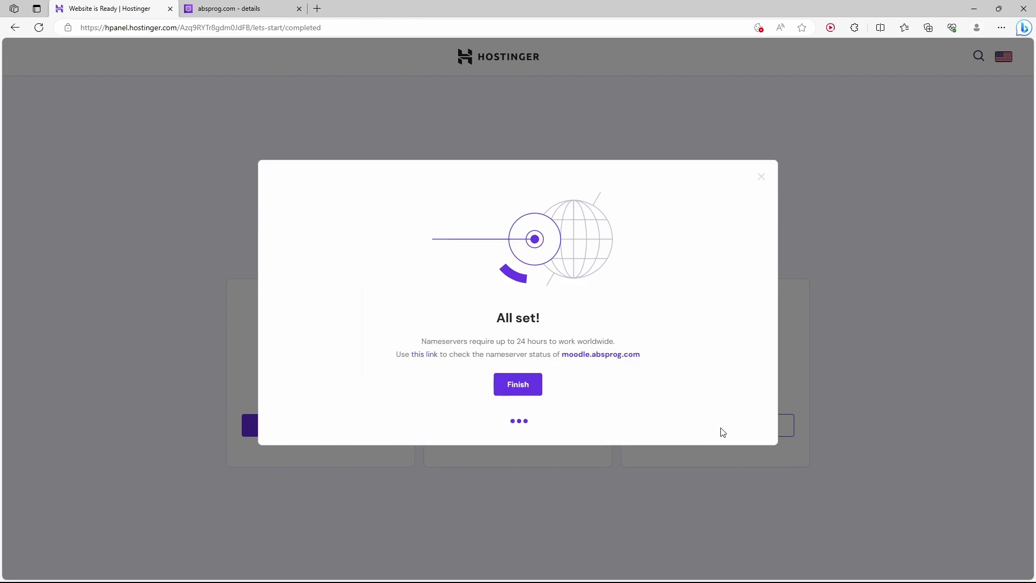
{"action": "left_click", "coordinate": [518, 385]}
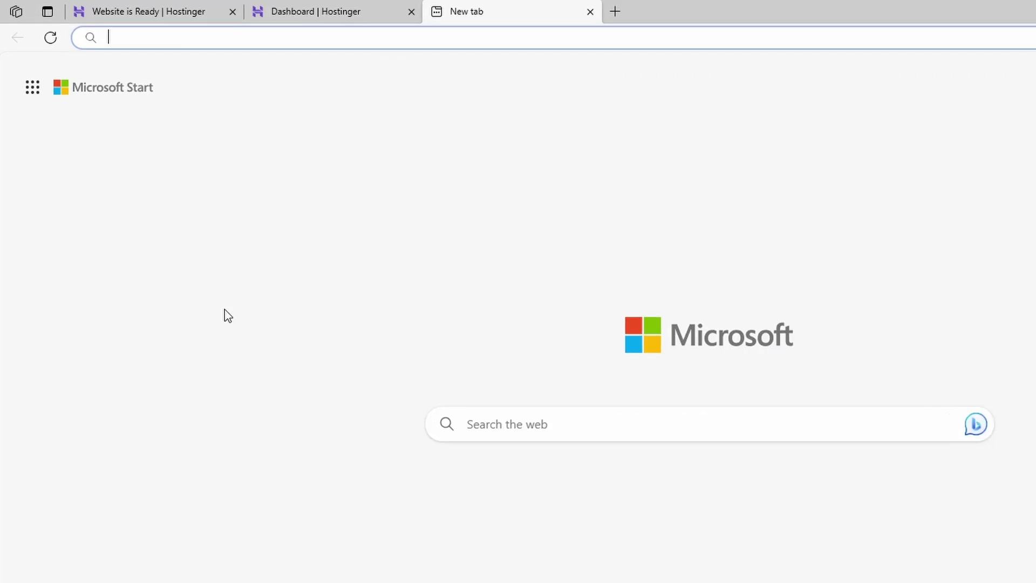
Download moodle-latest-402.zip (Moodle 4.2.2+) from moodle.org's Downloads page.
{"action": "type", "text": "moodle.org"}
{"action": "key", "text": "Return"}
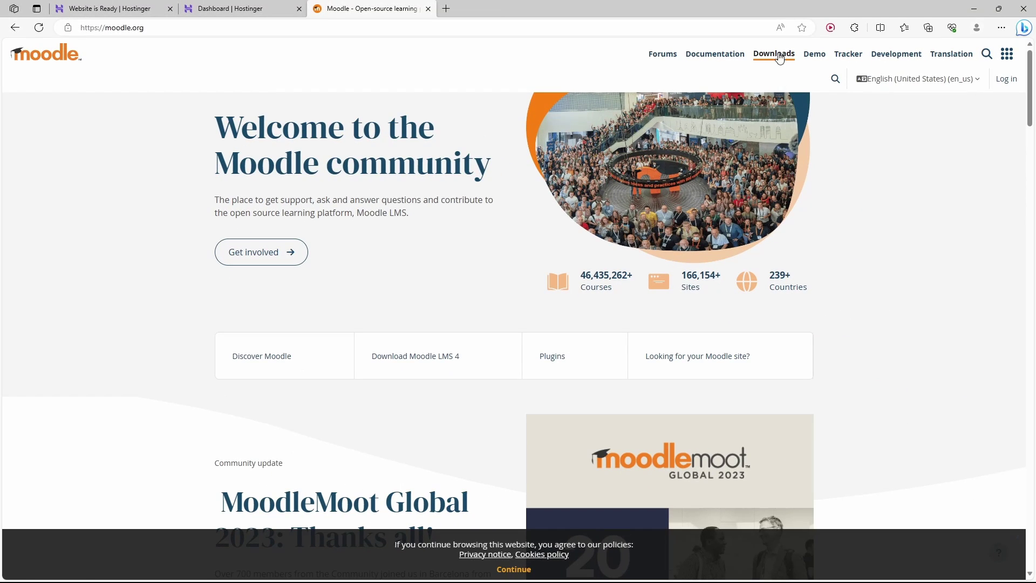
{"action": "left_click", "coordinate": [773, 61]}
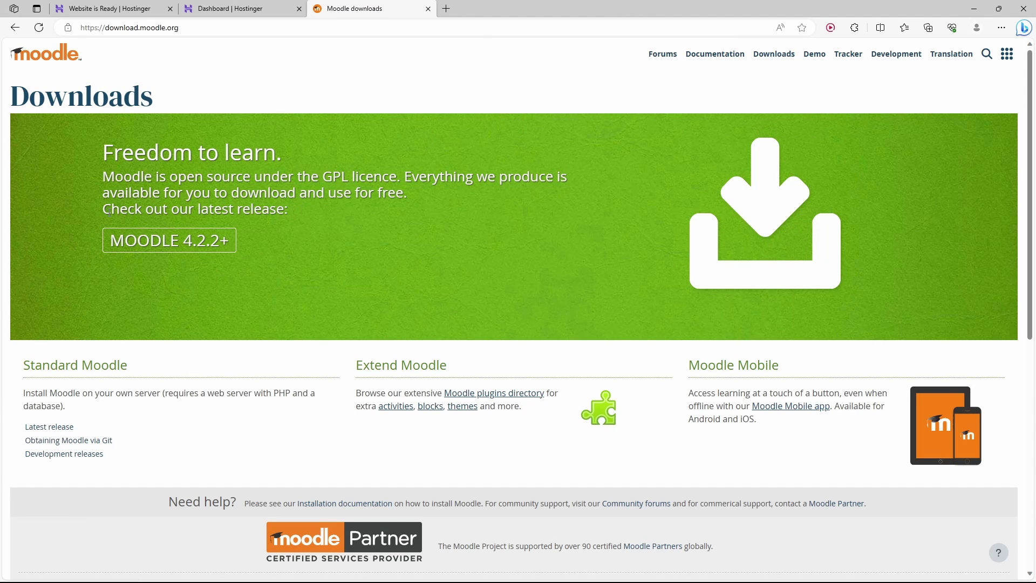
{"action": "left_click", "coordinate": [186, 247]}
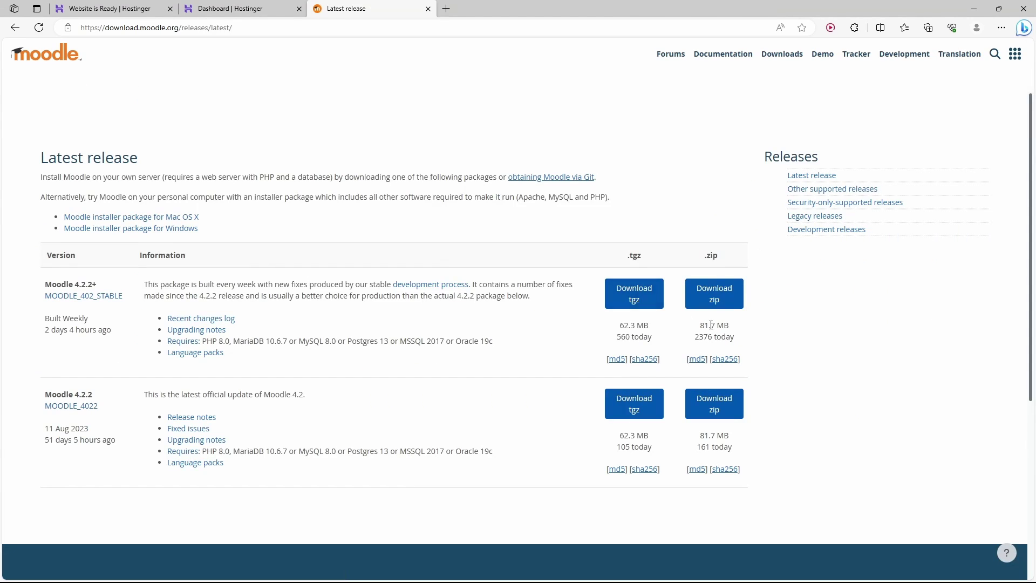
{"action": "left_click", "coordinate": [725, 298]}
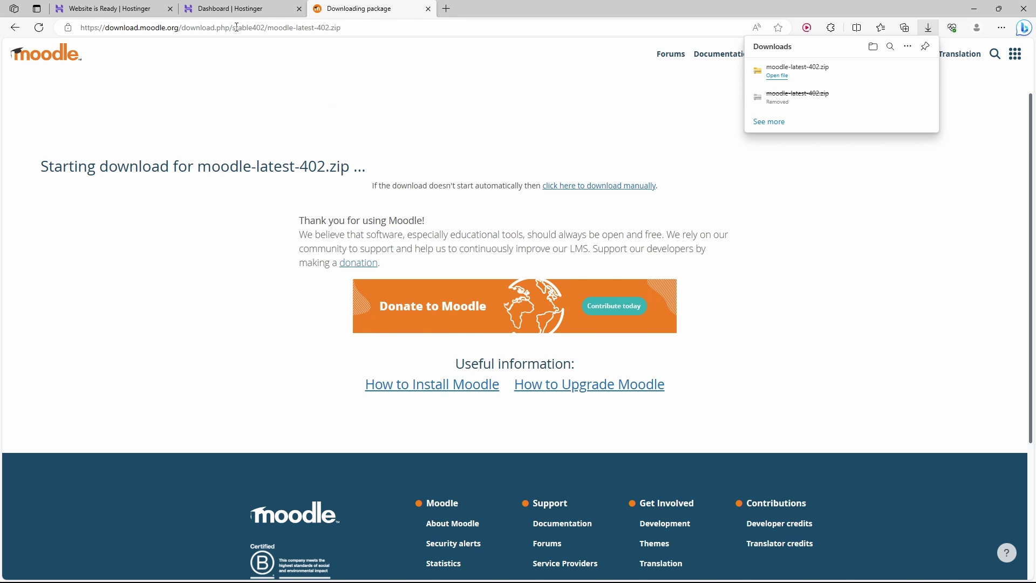
Open the File Manager for moodle.absprog.com from the dashboard's Files section.
{"action": "left_click", "coordinate": [241, 11]}
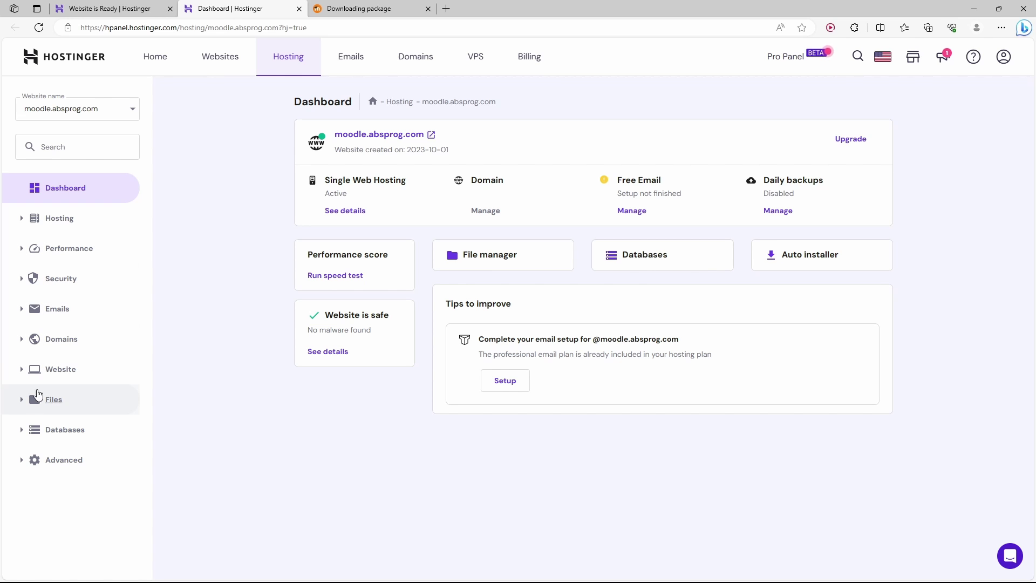
{"action": "left_click", "coordinate": [36, 400]}
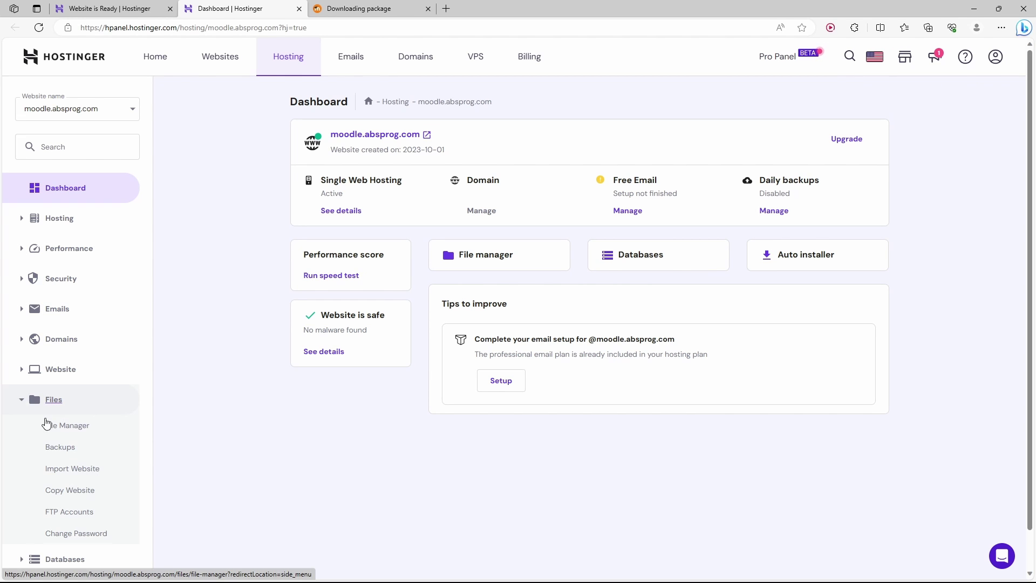
{"action": "left_click", "coordinate": [73, 427]}
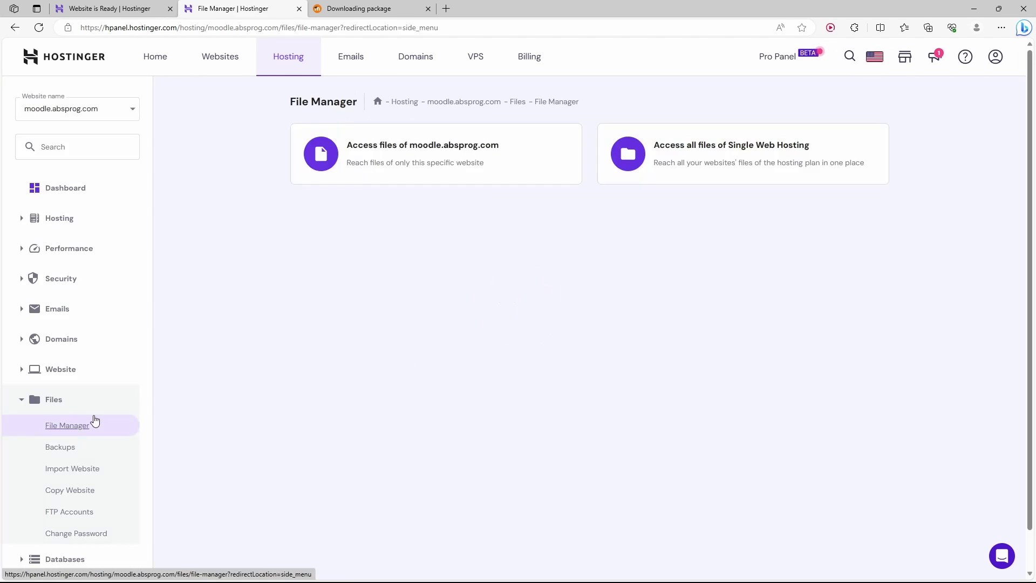
{"action": "left_click", "coordinate": [438, 154]}
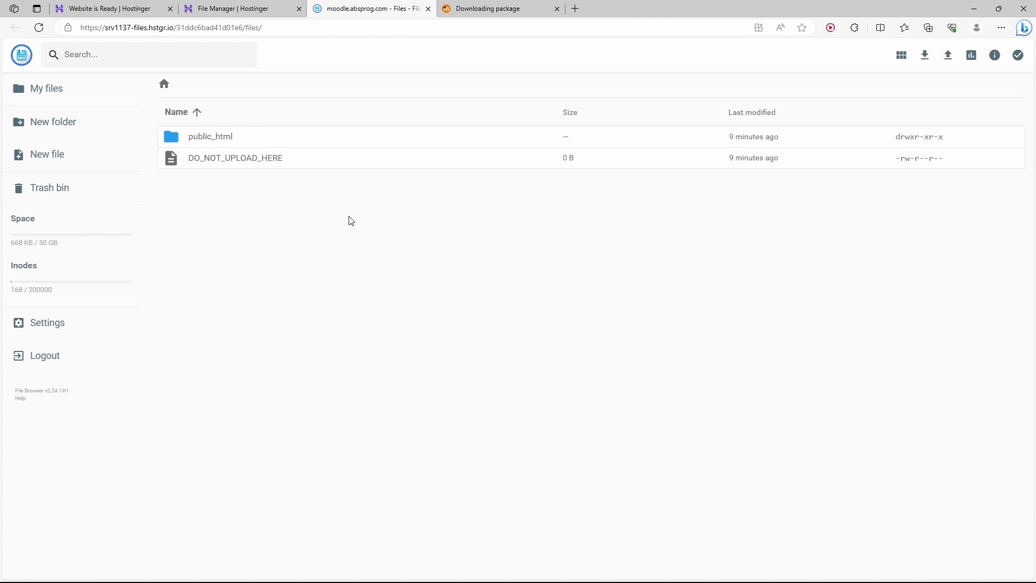
Upload moodle-latest-402.zip from the local Downloads folder into the File Manager's top-level folder.
{"action": "key", "text": "super+e"}
{"action": "left_click", "coordinate": [484, 364]}
{"action": "left_click_drag", "start_coordinate": [589, 326], "coordinate": [289, 241]}
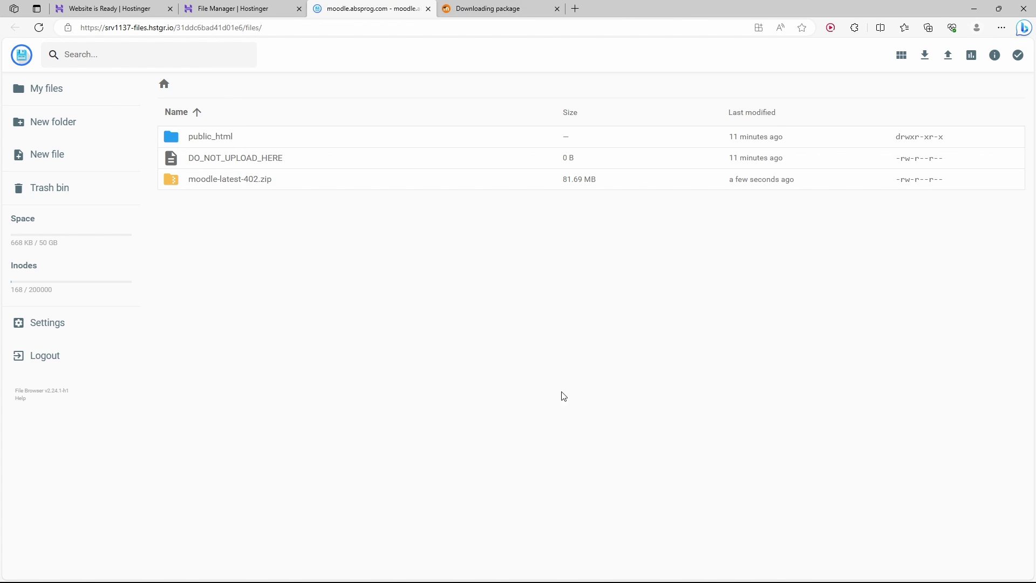
Extract moodle-latest-402.zip into a new folder named 'temporary' inside public_html.
{"action": "left_click", "coordinate": [300, 184]}
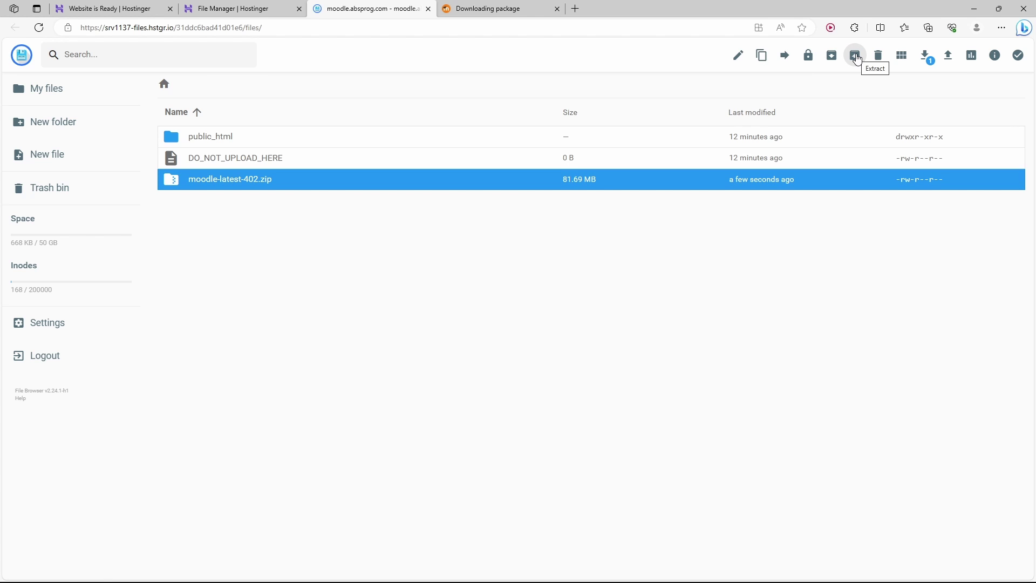
{"action": "left_click", "coordinate": [857, 57]}
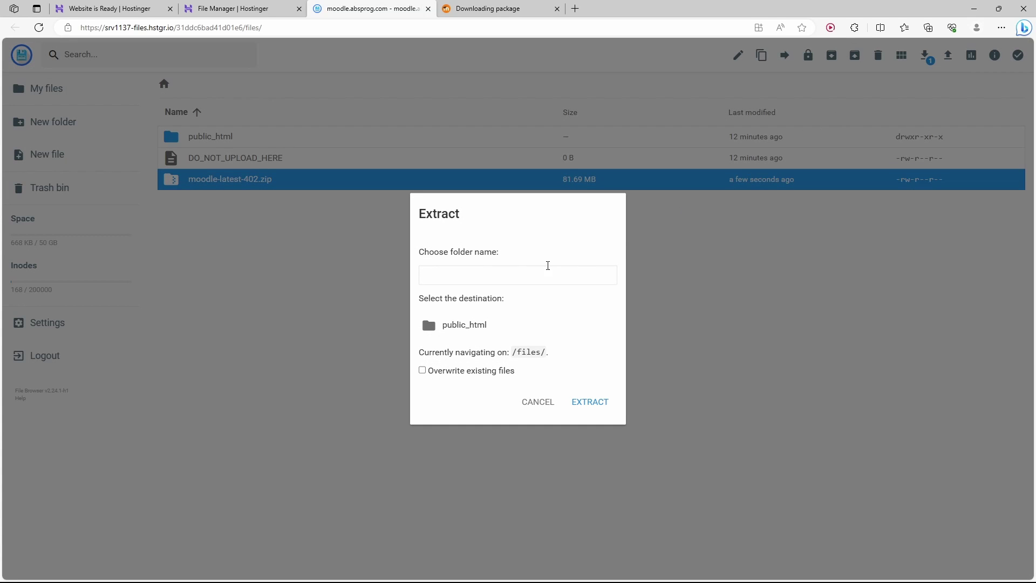
{"action": "left_click", "coordinate": [542, 274]}
{"action": "type", "text": "temporary"}
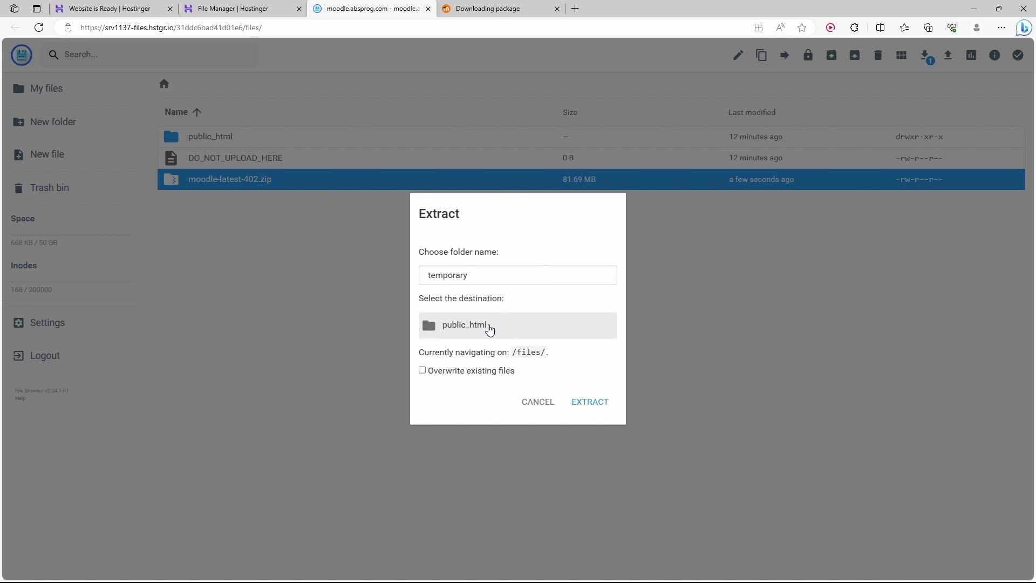
{"action": "left_click", "coordinate": [488, 327]}
{"action": "left_click", "coordinate": [592, 409]}
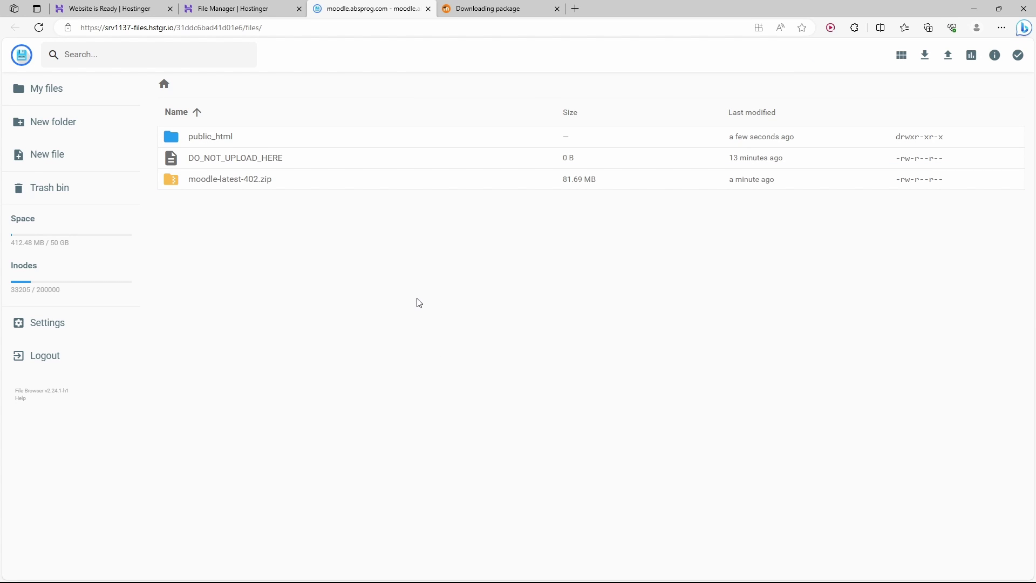
Move all contents of public_html/temporary/moodle up into public_html.
{"action": "double_click", "coordinate": [267, 139]}
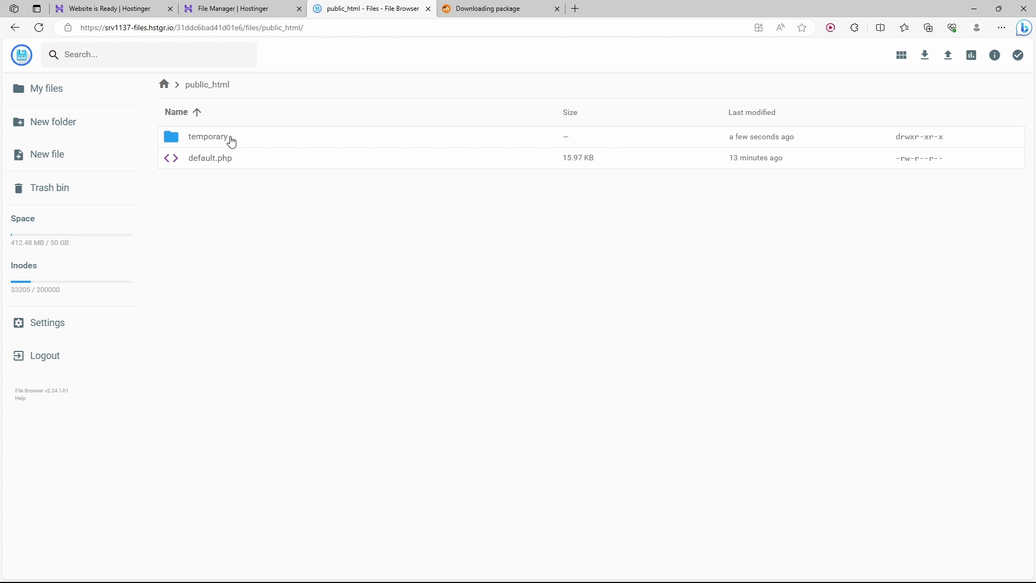
{"action": "double_click", "coordinate": [231, 142]}
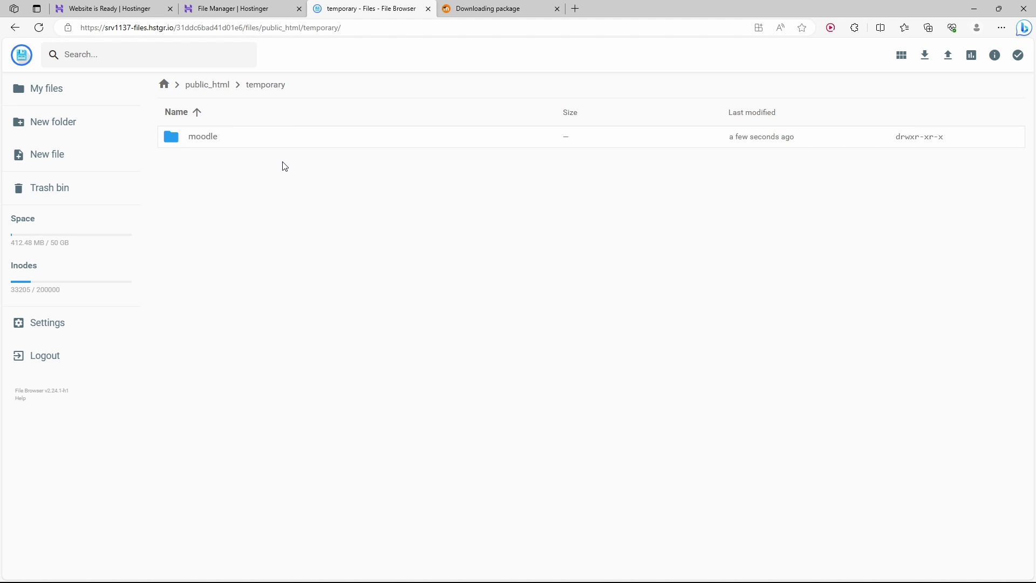
{"action": "double_click", "coordinate": [258, 138]}
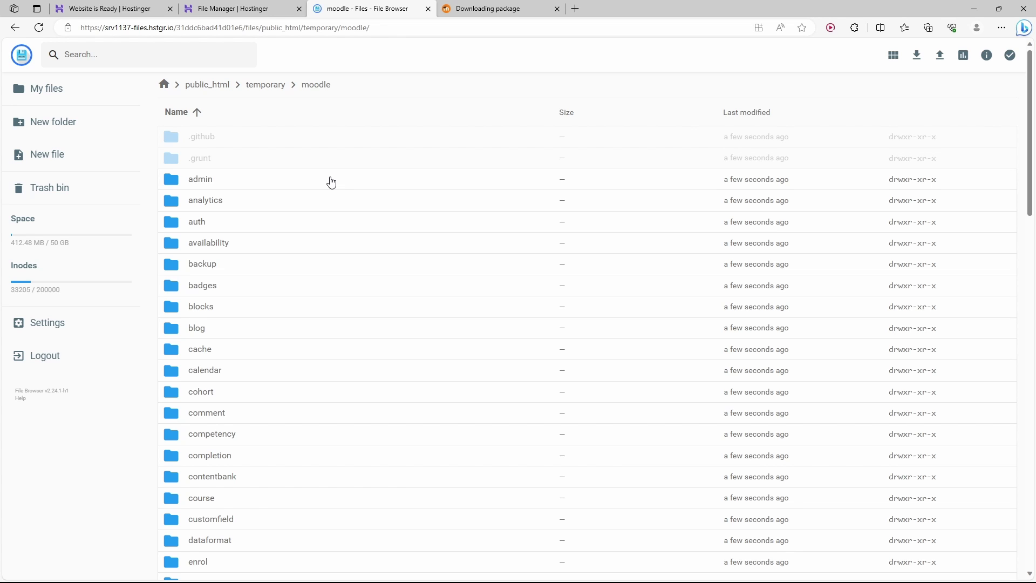
{"action": "key", "text": "ctrl+a"}
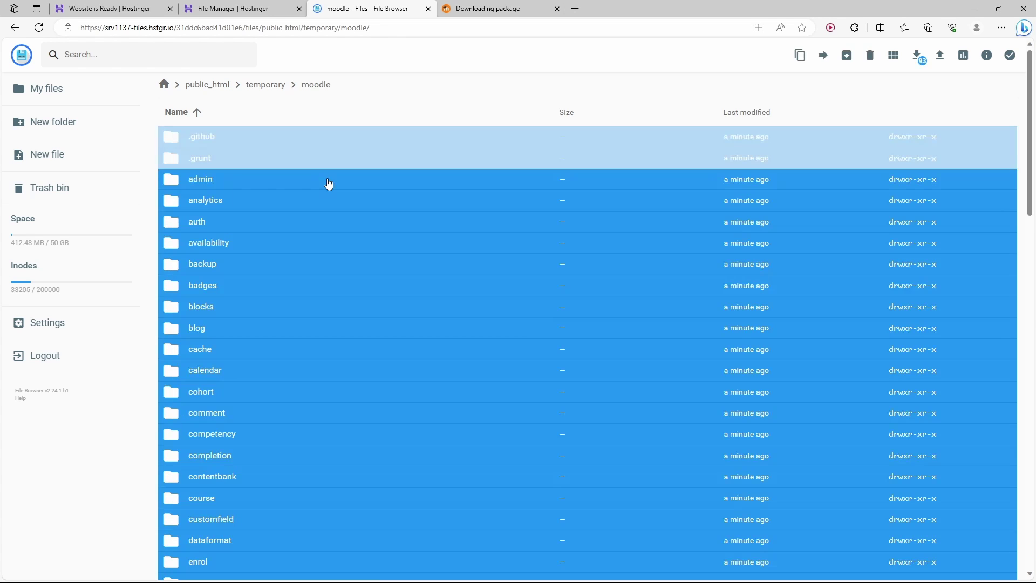
{"action": "left_click", "coordinate": [823, 55]}
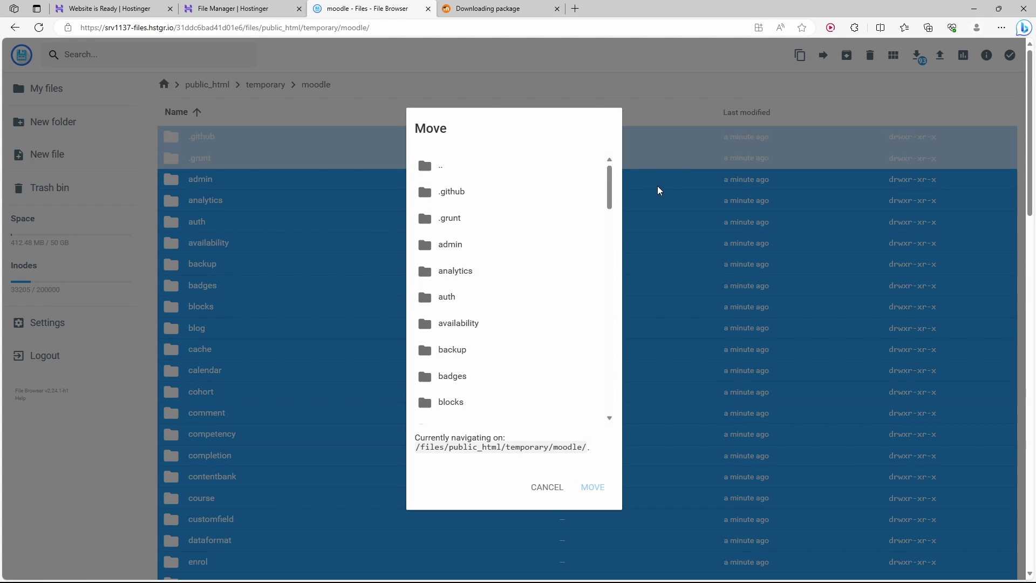
{"action": "double_click", "coordinate": [530, 170]}
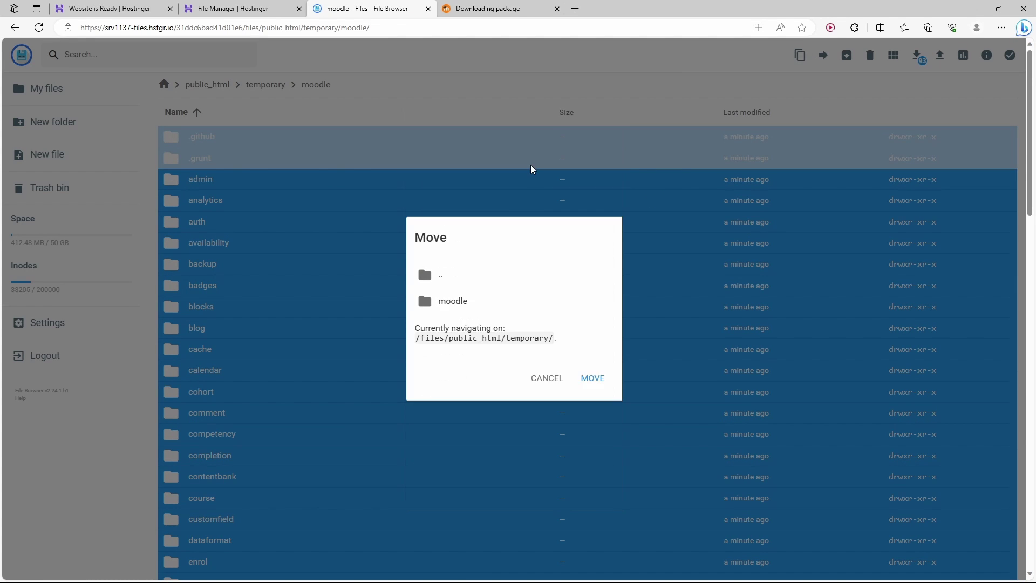
{"action": "double_click", "coordinate": [475, 277]}
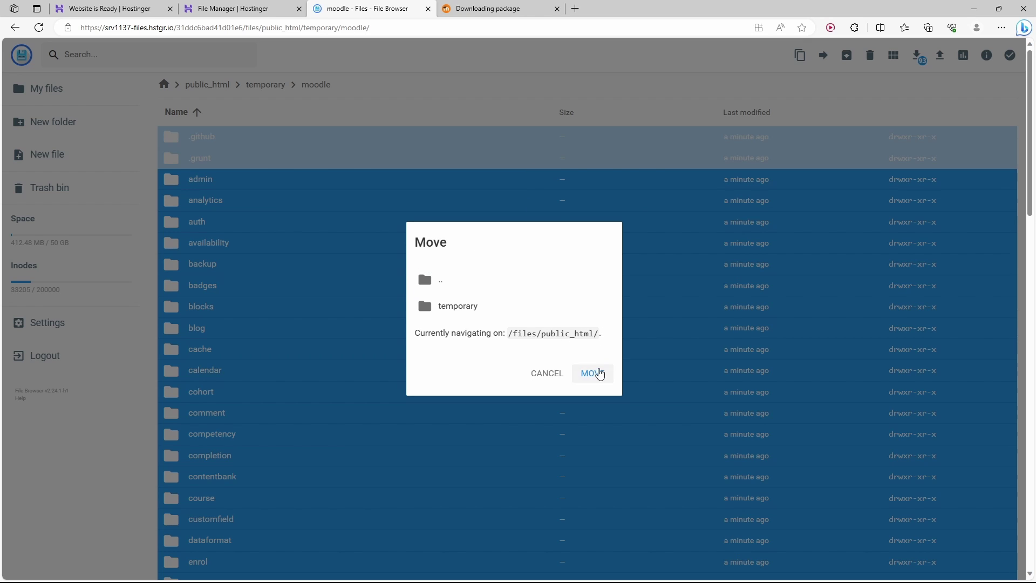
{"action": "left_click", "coordinate": [600, 375]}
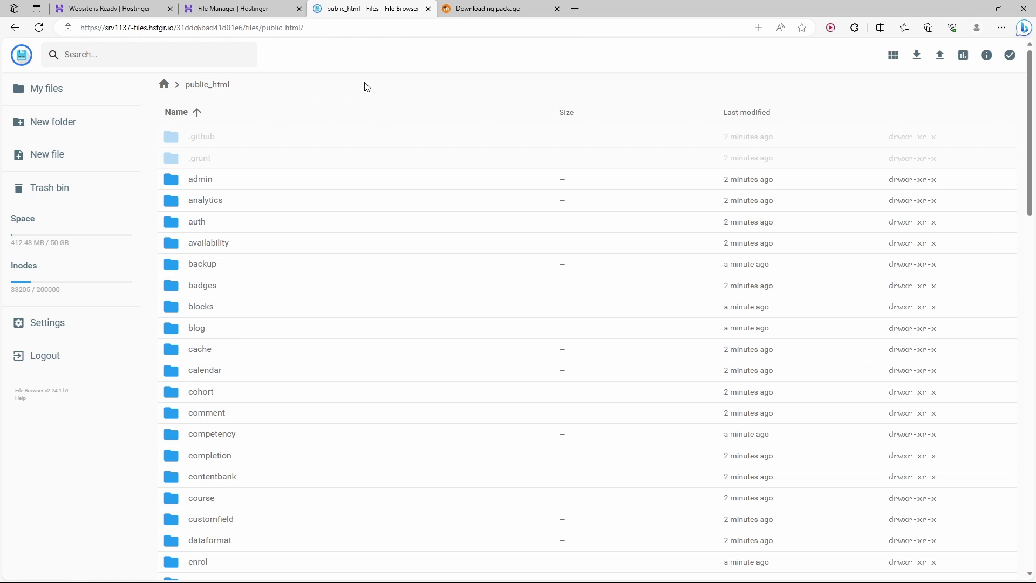
Load moodle.absprog.com in the spare browser tab to launch the Moodle installer.
{"action": "left_click", "coordinate": [489, 9]}
{"action": "key", "text": "ctrl+l"}
{"action": "type", "text": "moodle.absprog.com/"}
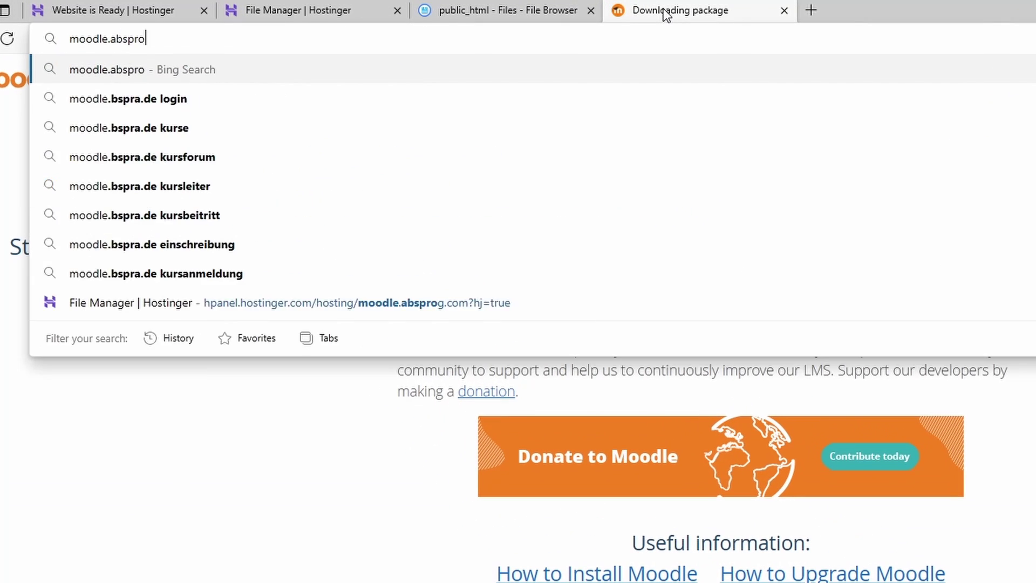
{"action": "key", "text": "Return"}
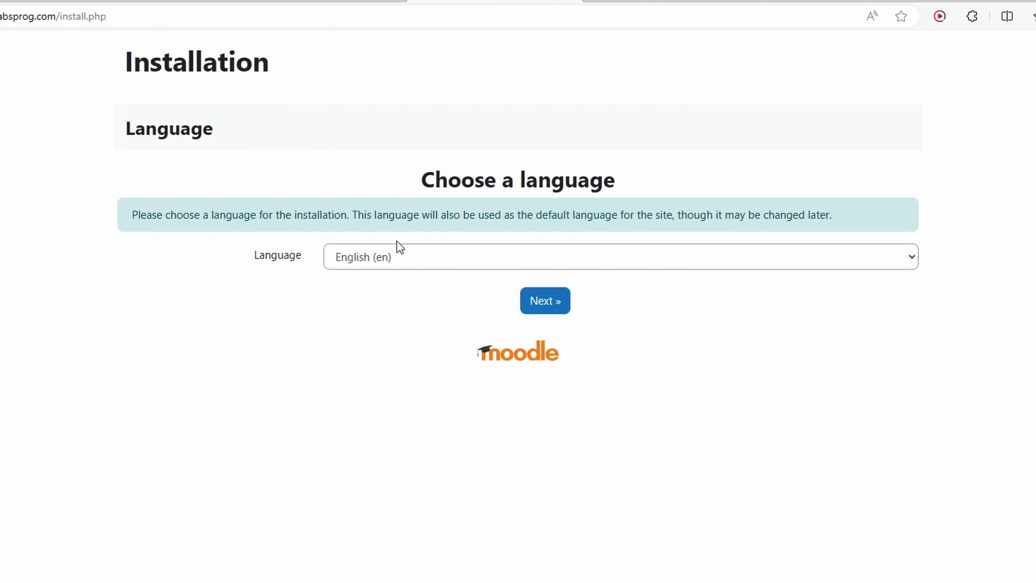
Accept English as the language and the moodledata data directory path.
{"action": "left_click", "coordinate": [556, 306]}
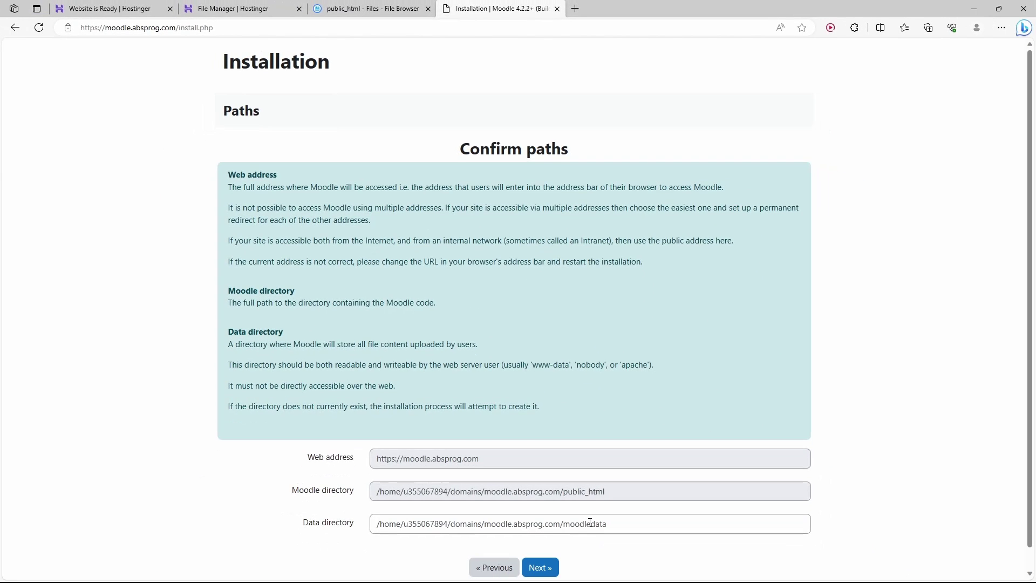
{"action": "double_click", "coordinate": [583, 528]}
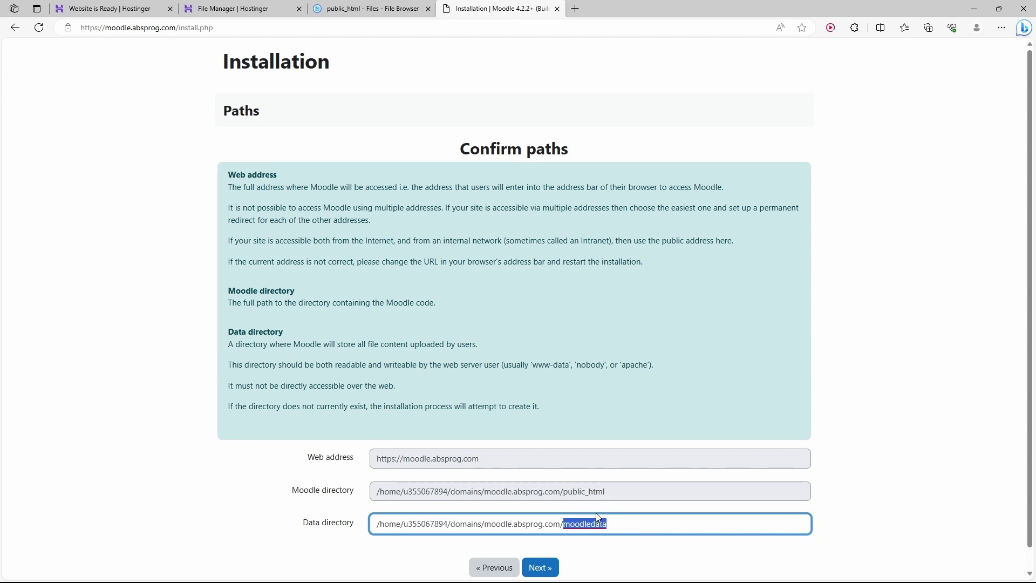
{"action": "left_click", "coordinate": [544, 572]}
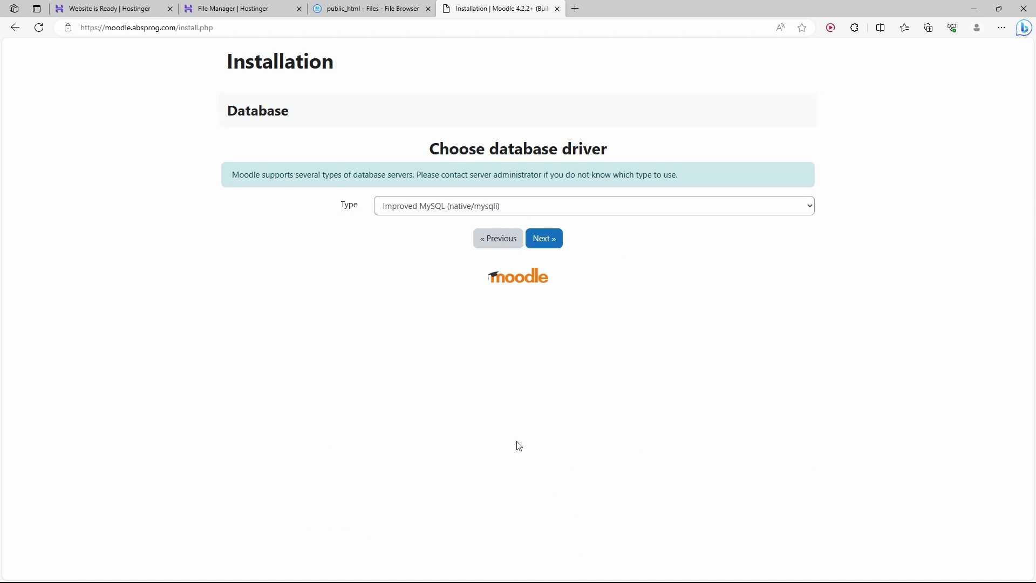
{"action": "left_click", "coordinate": [245, 10]}
{"action": "left_click", "coordinate": [346, 8]}
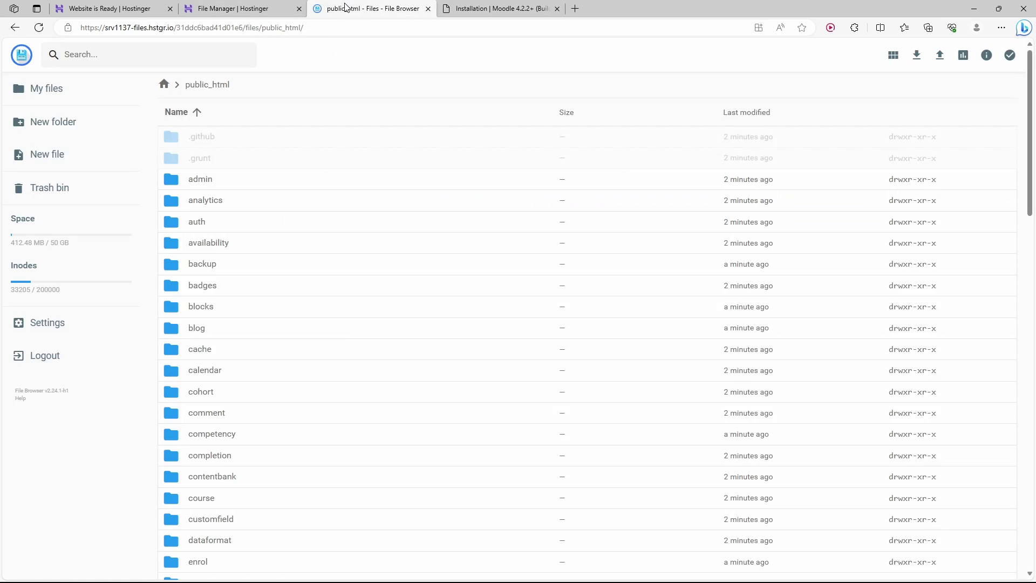
{"action": "left_click", "coordinate": [163, 85]}
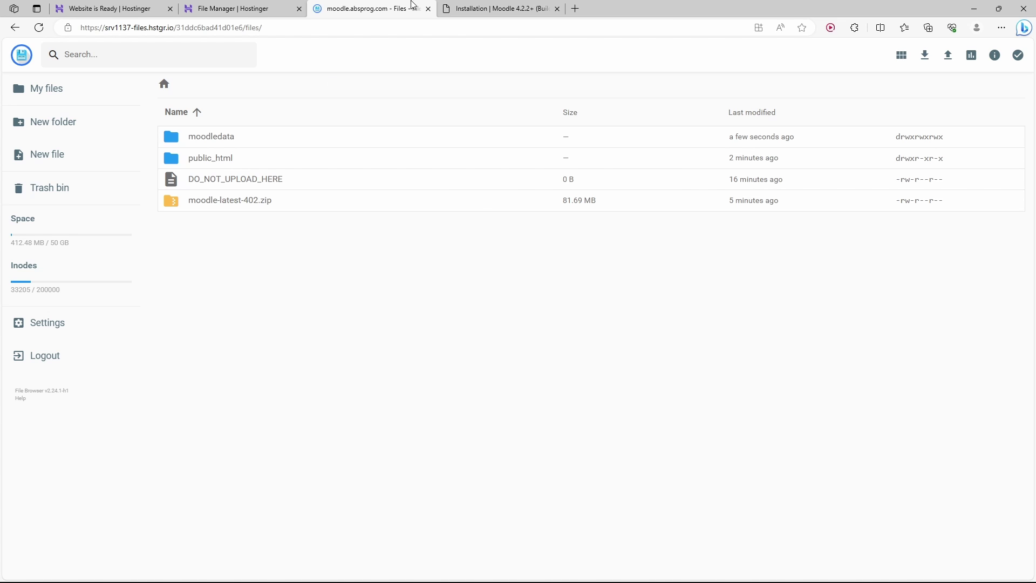
{"action": "left_click", "coordinate": [474, 8]}
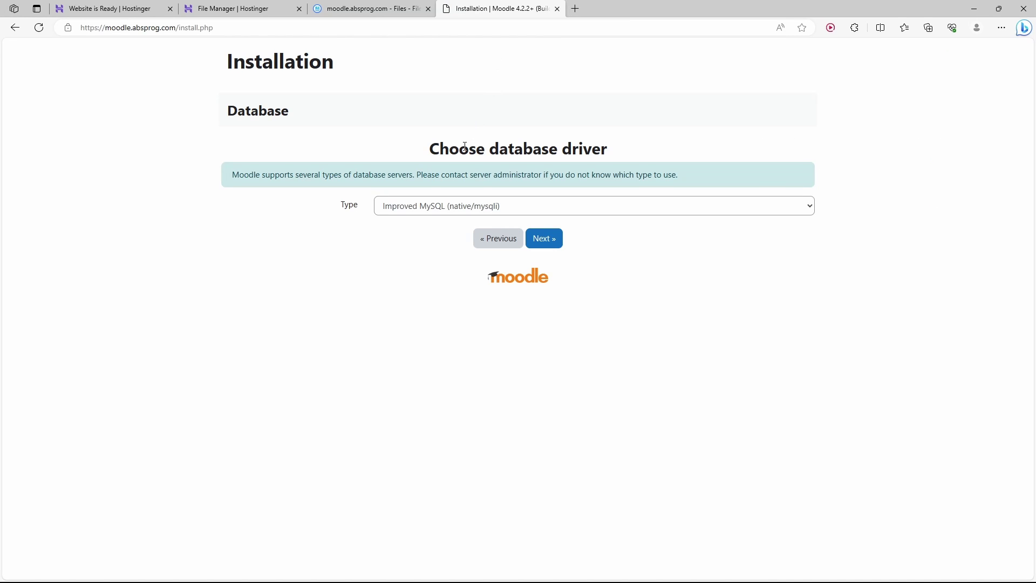
Choose MariaDB (native/mariadb) as the driver and continue to the database settings.
{"action": "left_click", "coordinate": [407, 212]}
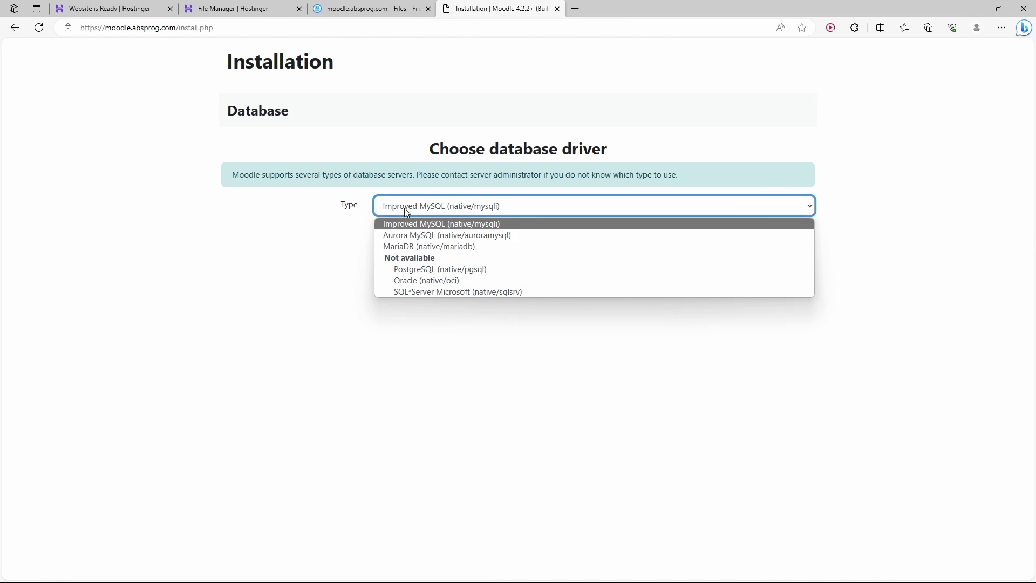
{"action": "left_click", "coordinate": [420, 248]}
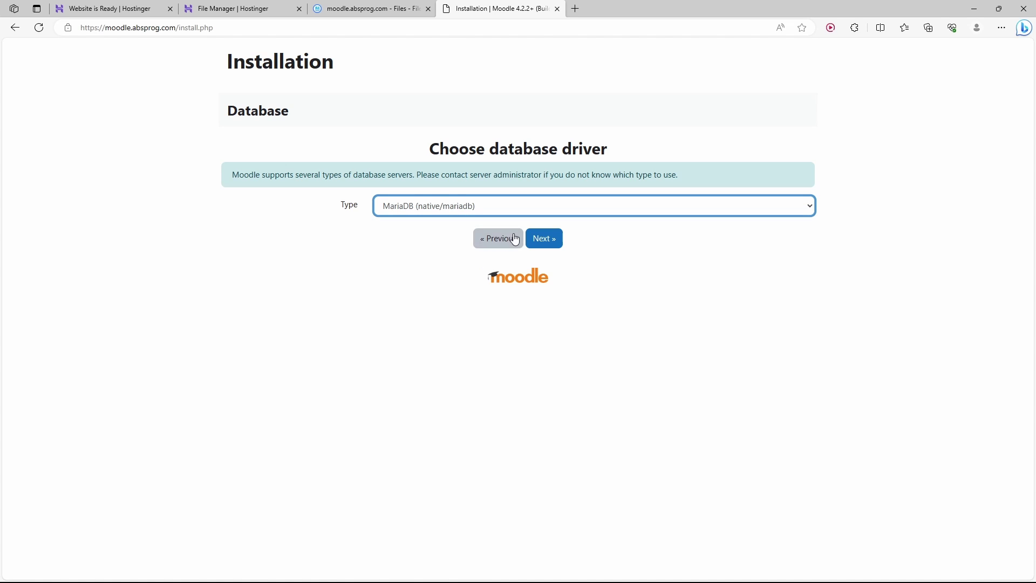
{"action": "left_click", "coordinate": [547, 240]}
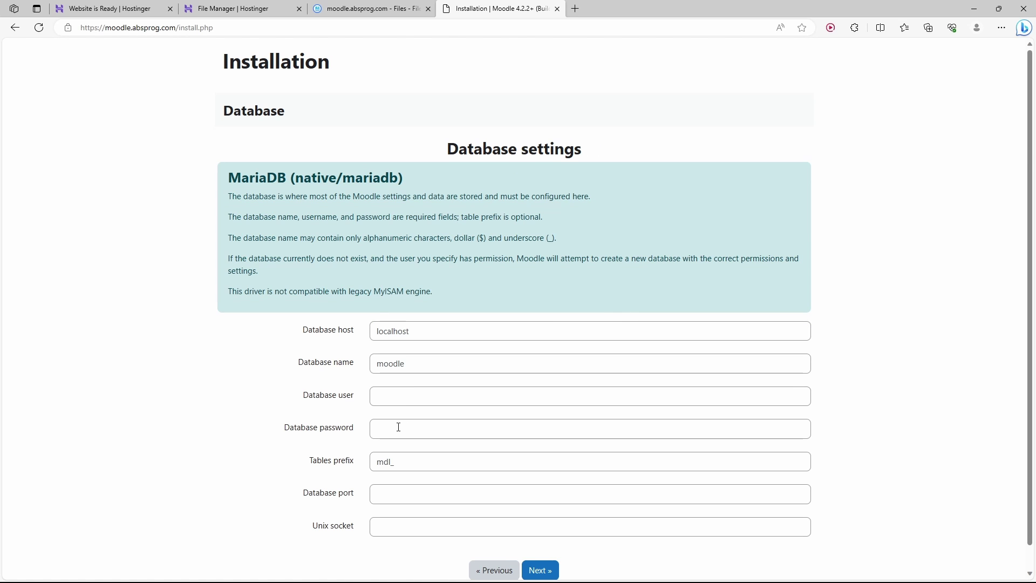
Go to Databases > Management in the Hostinger panel.
{"action": "left_click", "coordinate": [265, 6]}
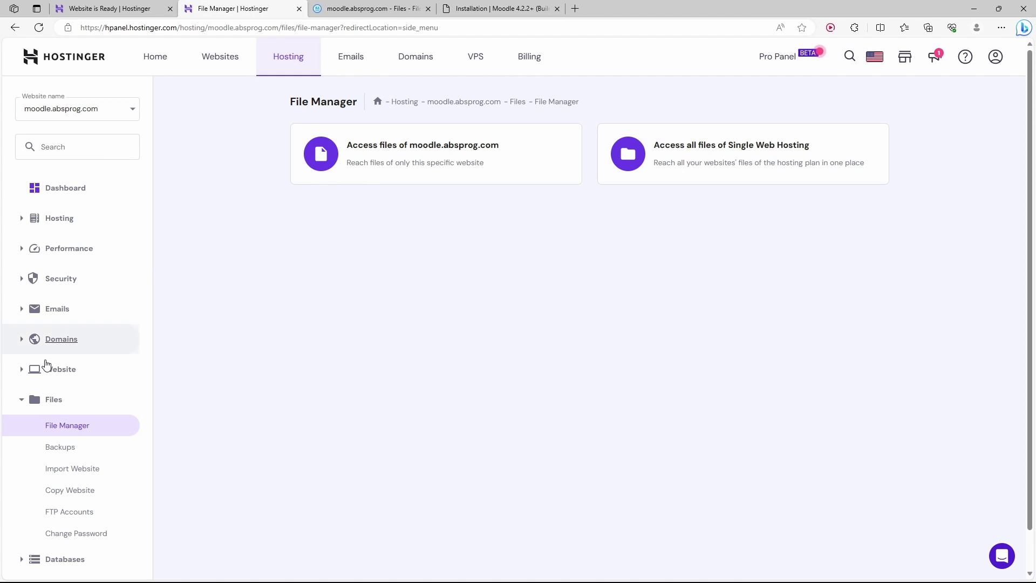
{"action": "left_click", "coordinate": [22, 405]}
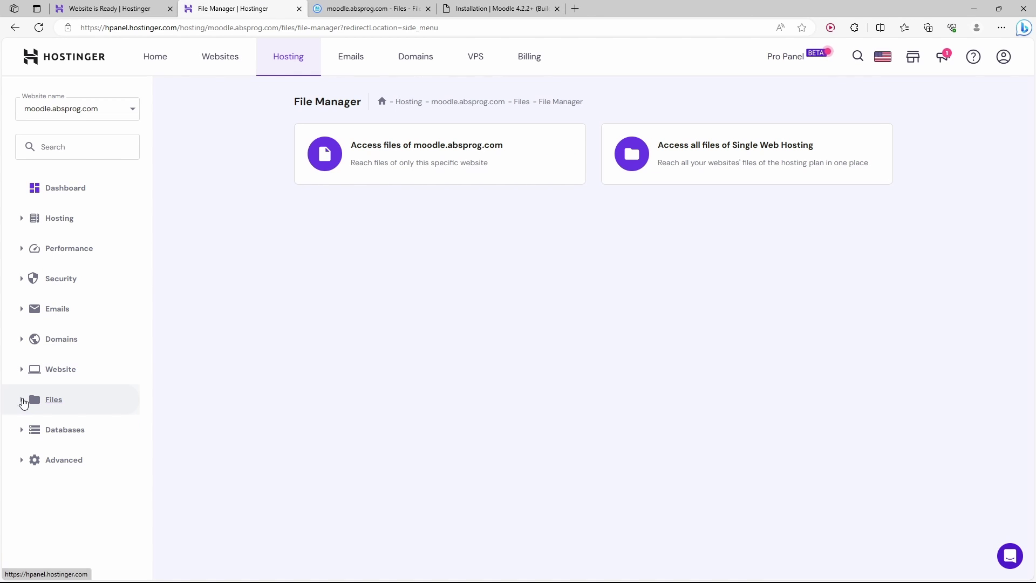
{"action": "left_click", "coordinate": [23, 432]}
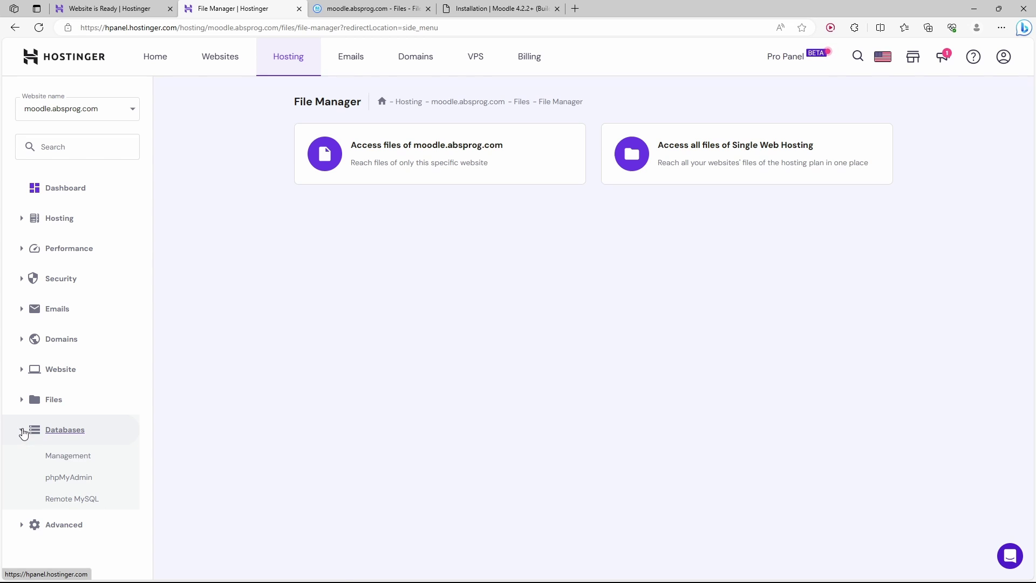
{"action": "left_click", "coordinate": [75, 459]}
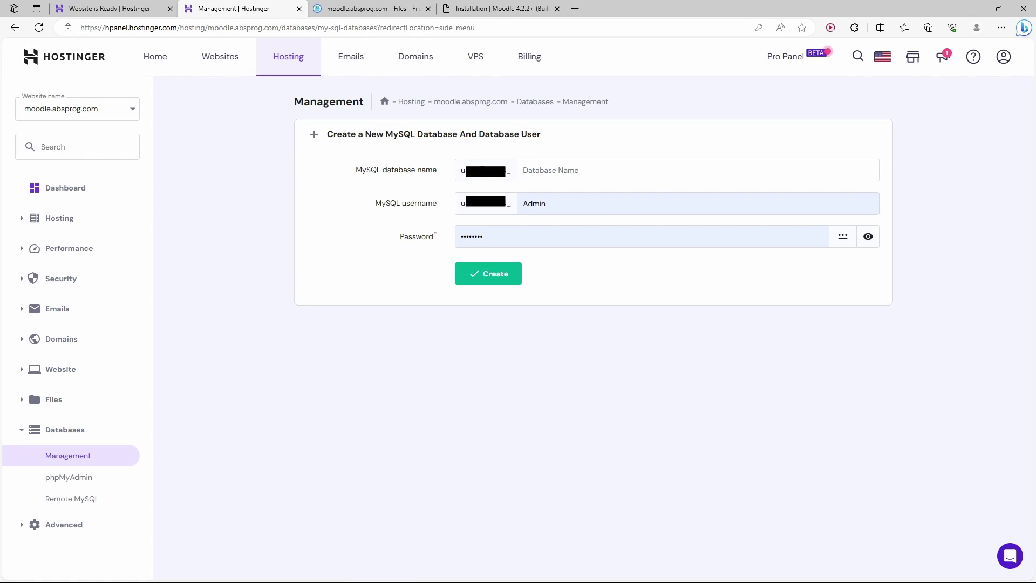
Create MySQL database 'moodle' with user Admin and a generated, copied password.
{"action": "left_click", "coordinate": [543, 171]}
{"action": "type", "text": "moodle"}
{"action": "left_click", "coordinate": [782, 272]}
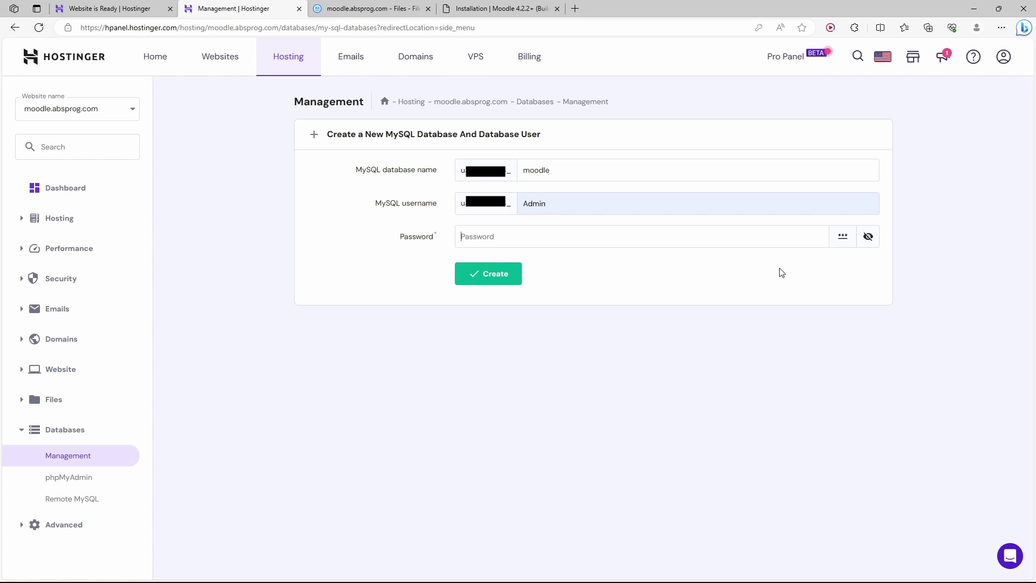
{"action": "left_click", "coordinate": [843, 237]}
{"action": "left_click_drag", "start_coordinate": [655, 237], "coordinate": [288, 191]}
{"action": "left_click", "coordinate": [494, 275]}
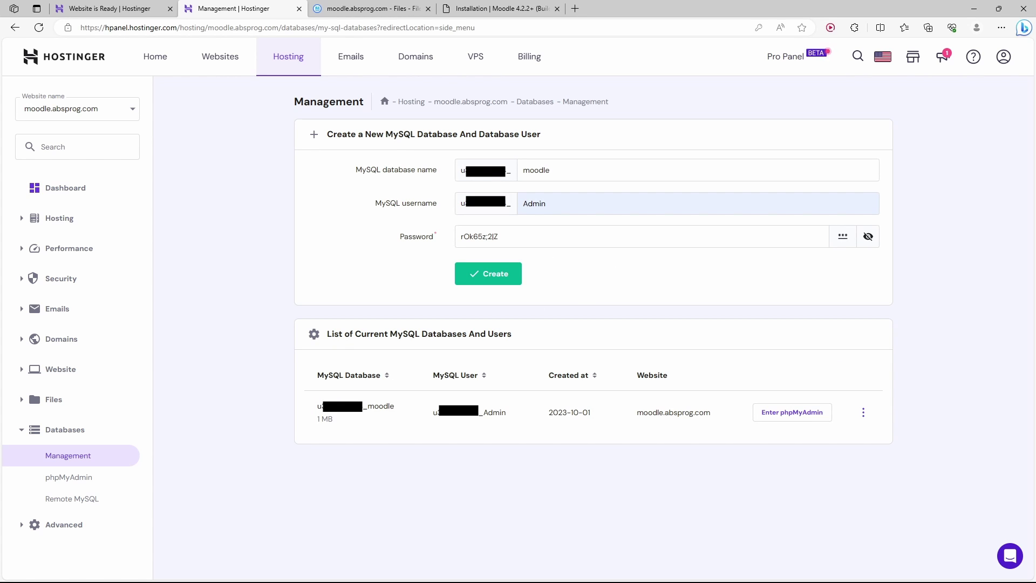
Replace Moodle's default database name with the new Hostinger database's full name.
{"action": "double_click", "coordinate": [378, 406]}
{"action": "left_click", "coordinate": [462, 8]}
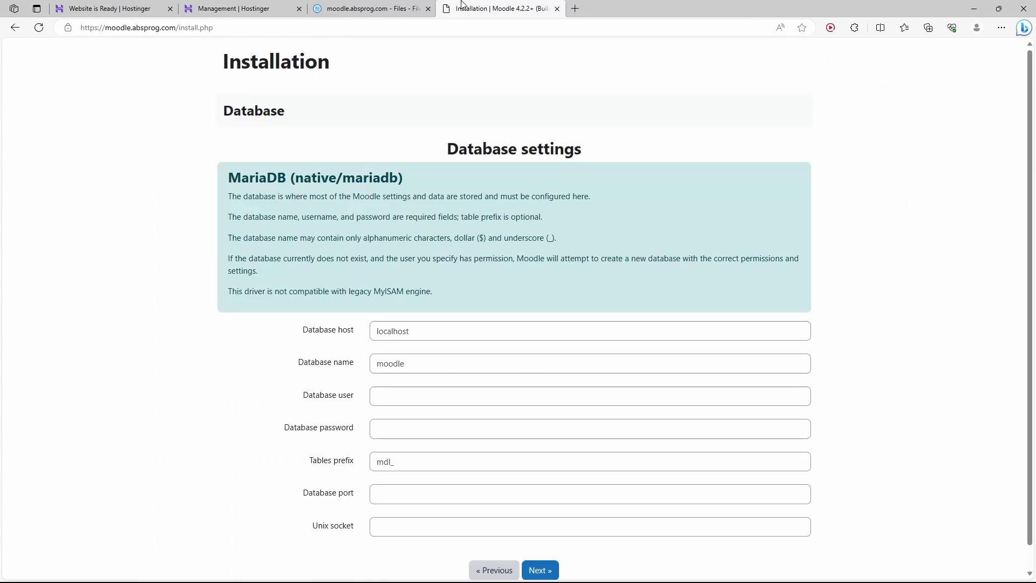
{"action": "double_click", "coordinate": [416, 365]}
{"action": "key", "text": "ctrl+v"}
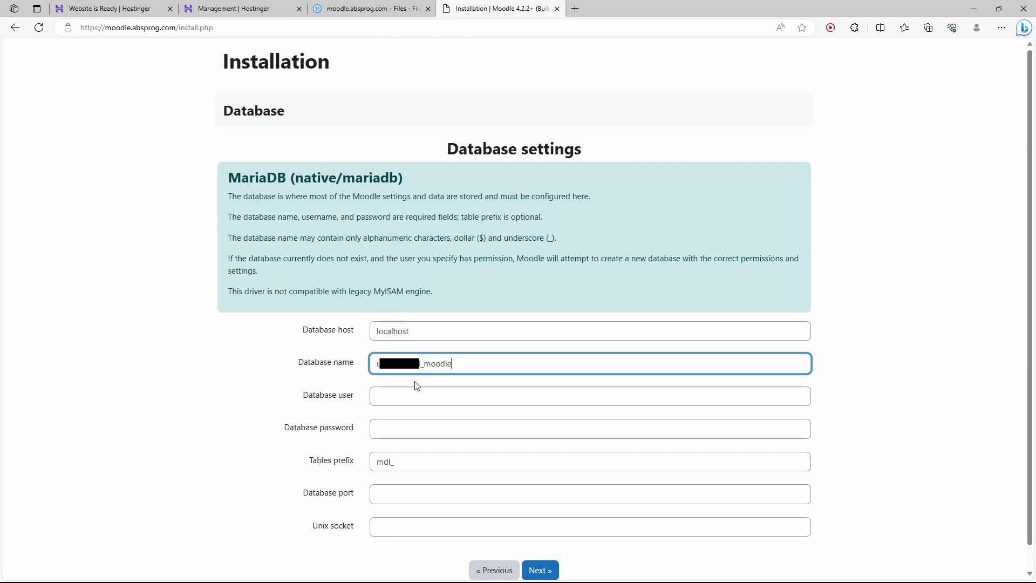
Enter the hPanel database user and generated password, then submit the database settings.
{"action": "left_click", "coordinate": [267, 7]}
{"action": "double_click", "coordinate": [475, 412]}
{"action": "key", "text": "ctrl+c"}
{"action": "left_click", "coordinate": [499, 8]}
{"action": "key", "text": "Tab"}
{"action": "key", "text": "ctrl+v"}
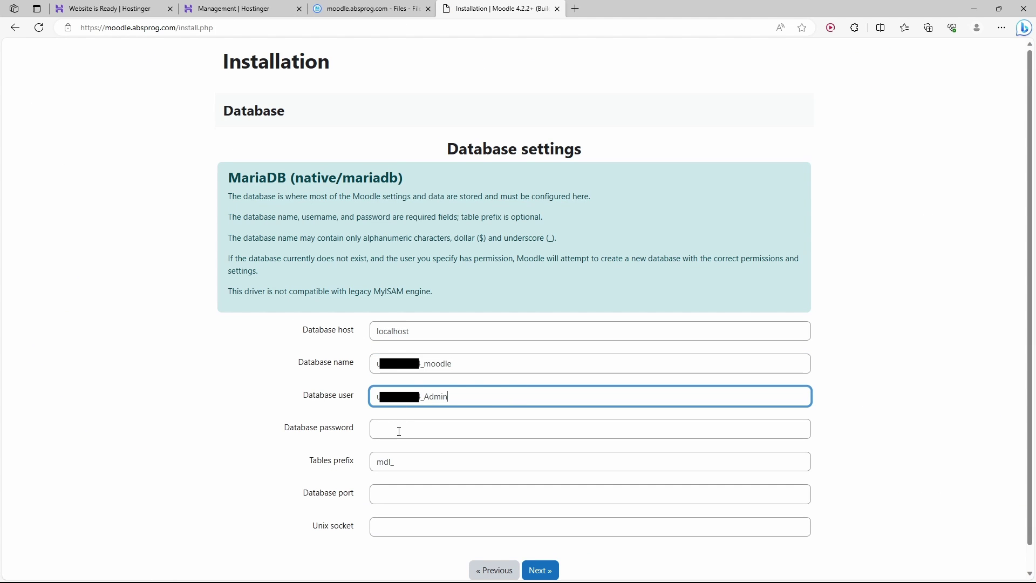
{"action": "key", "text": "Tab"}
{"action": "key", "text": "ctrl+v"}
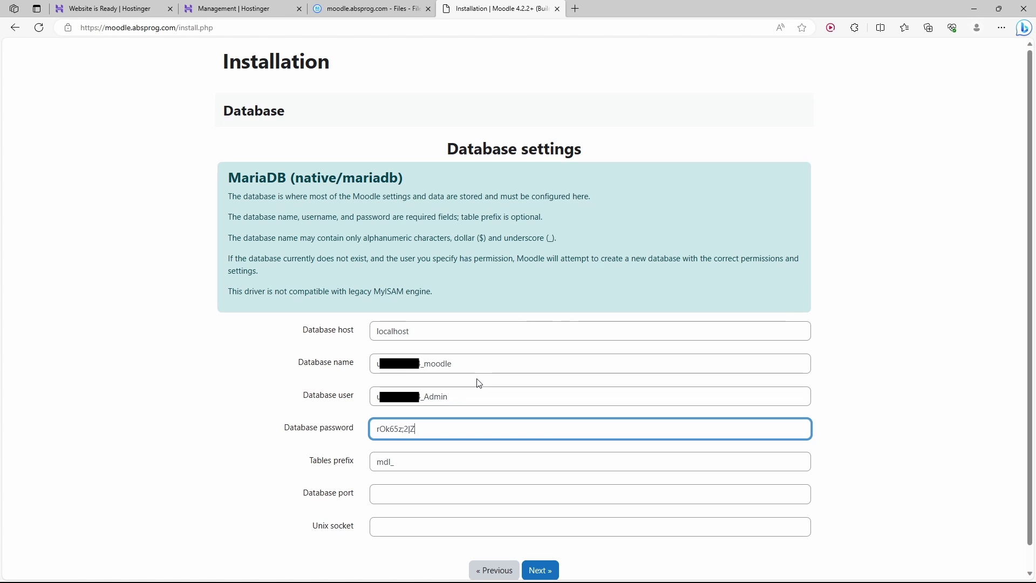
{"action": "left_click", "coordinate": [546, 576]}
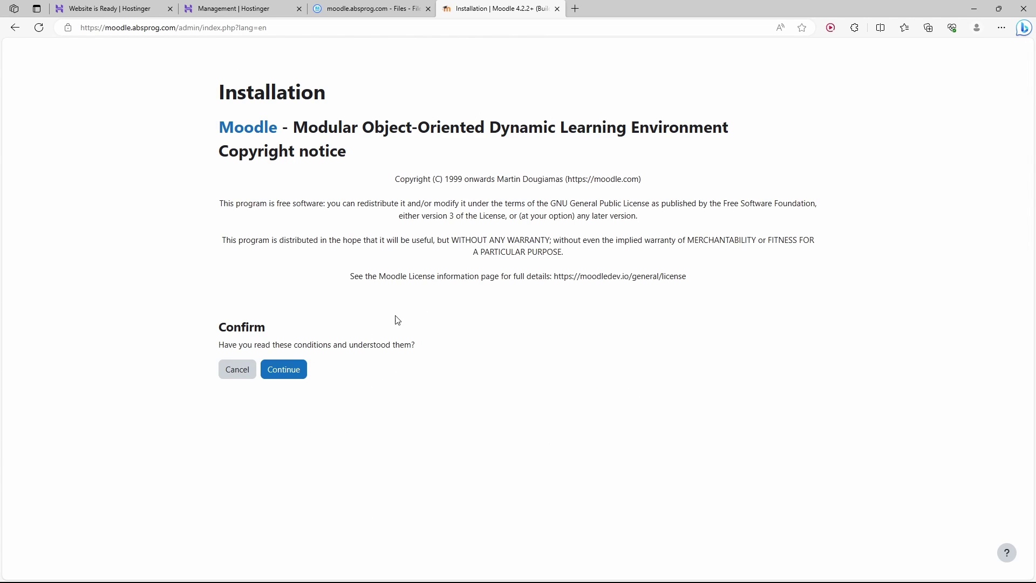
Accept Moodle's copyright notice and note the failing sodium PHP extension in server checks.
{"action": "left_click", "coordinate": [284, 370]}
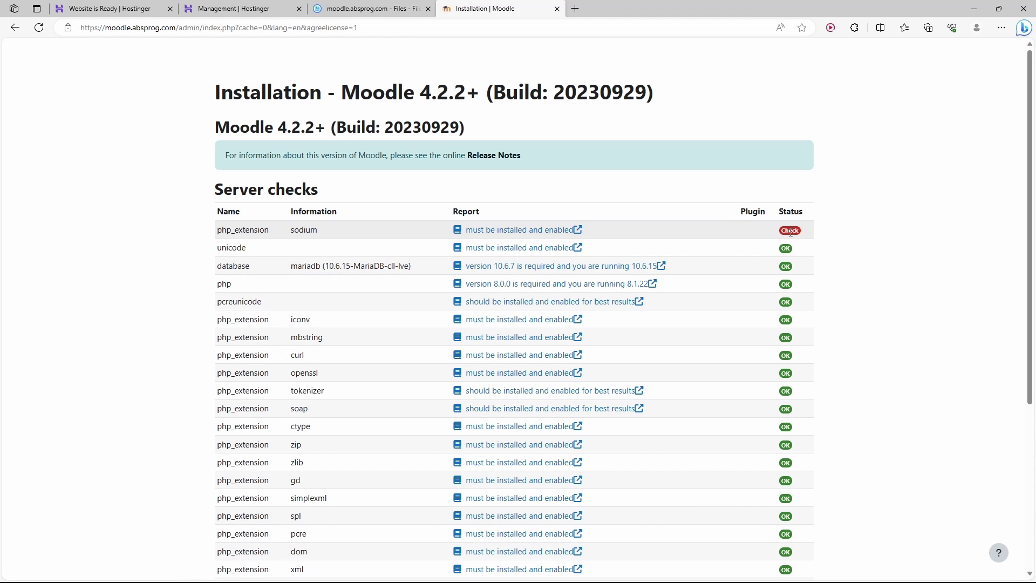
{"action": "double_click", "coordinate": [310, 231]}
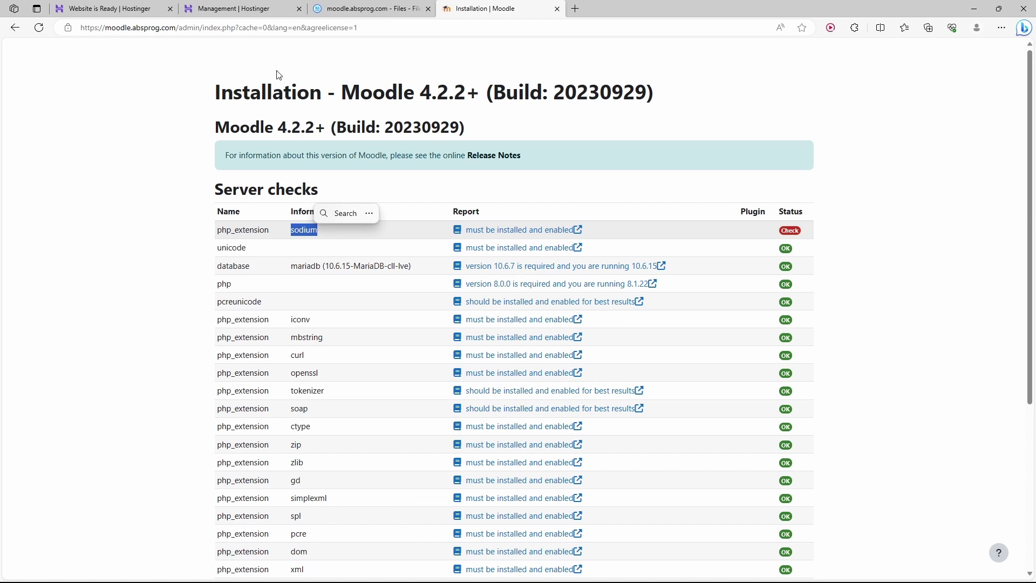
{"action": "left_click", "coordinate": [249, 8]}
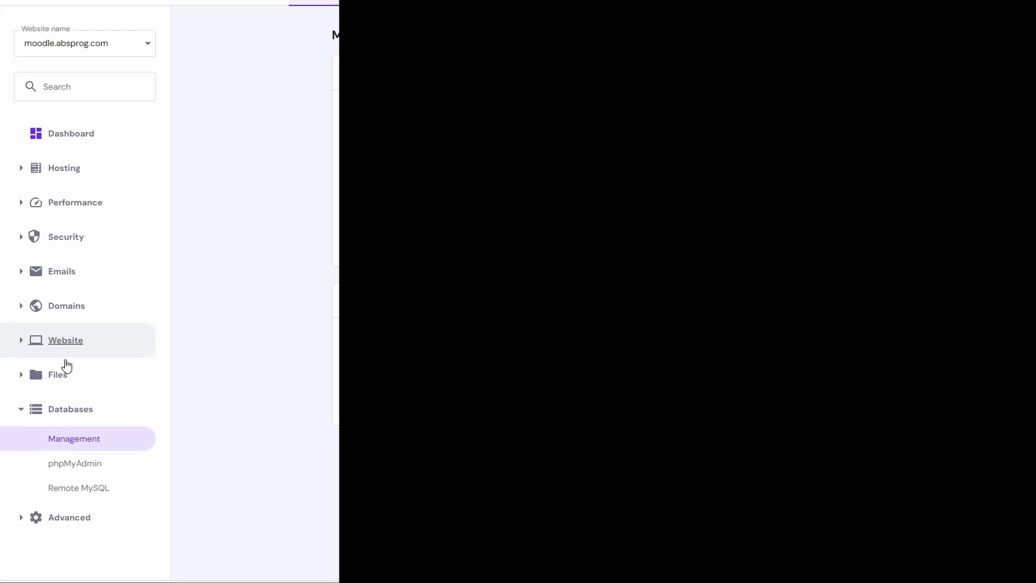
Enable and save the sodium extension under Advanced > PHP Configuration.
{"action": "left_click", "coordinate": [20, 409]}
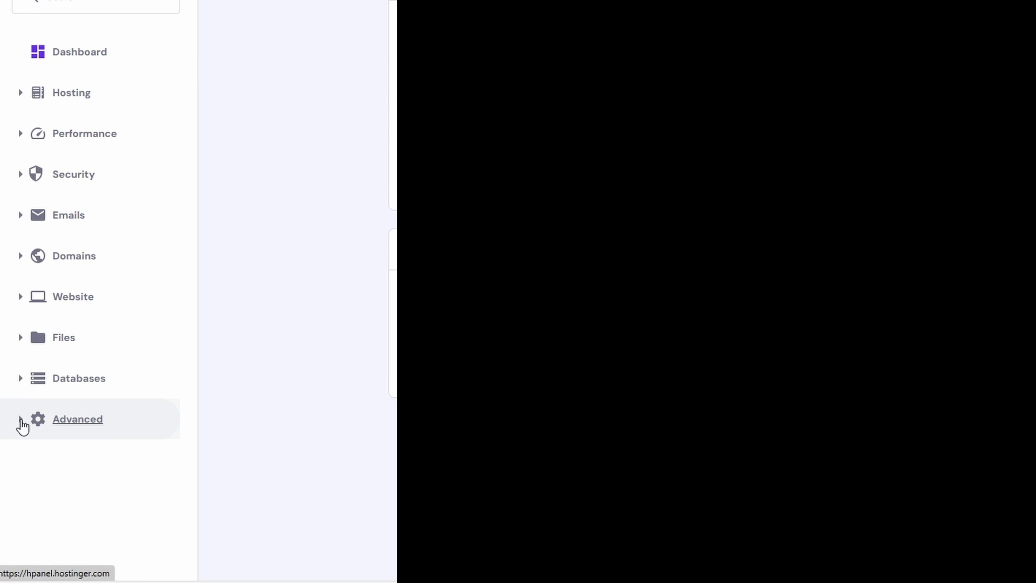
{"action": "left_click", "coordinate": [21, 420]}
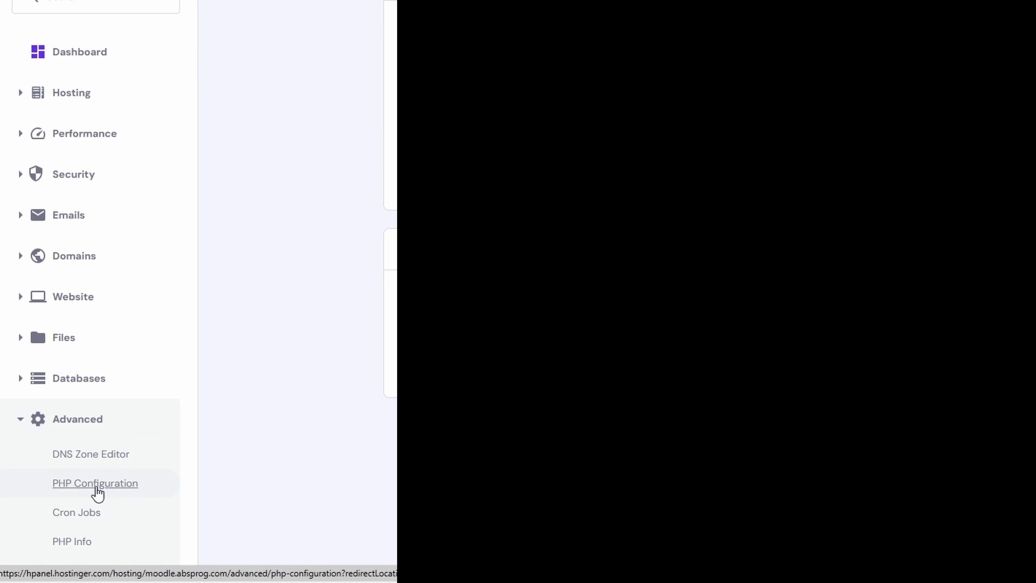
{"action": "left_click", "coordinate": [97, 486]}
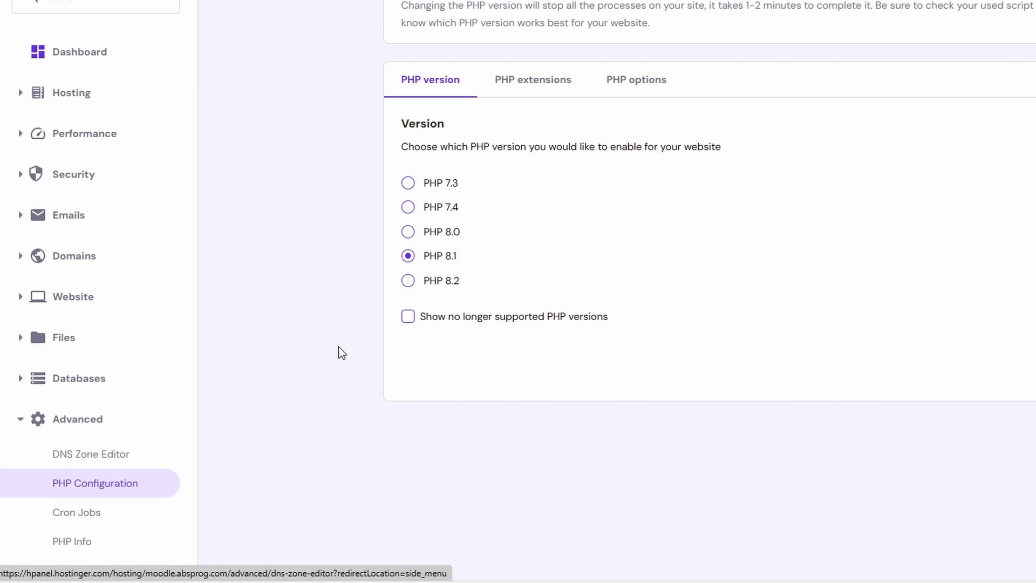
{"action": "left_click", "coordinate": [538, 88]}
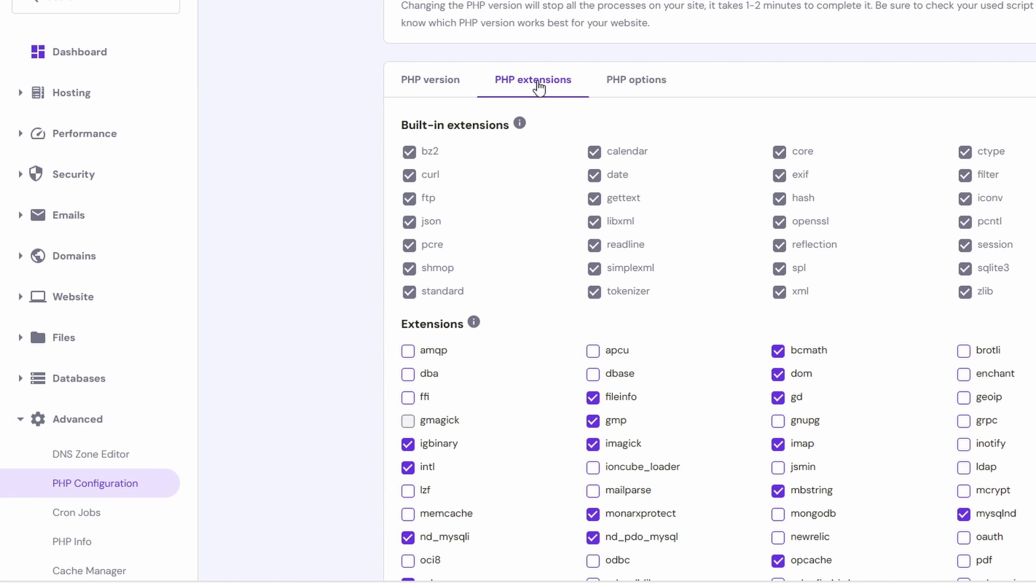
{"action": "scroll", "coordinate": [707, 189], "scroll_direction": "down", "scroll_amount": 7}
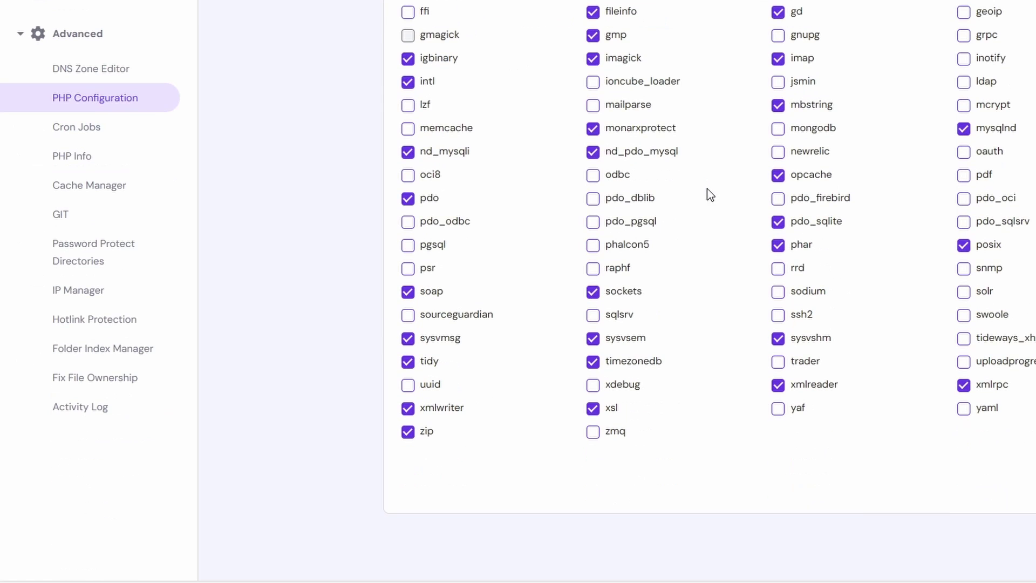
{"action": "left_click", "coordinate": [780, 294]}
{"action": "left_click", "coordinate": [1005, 474]}
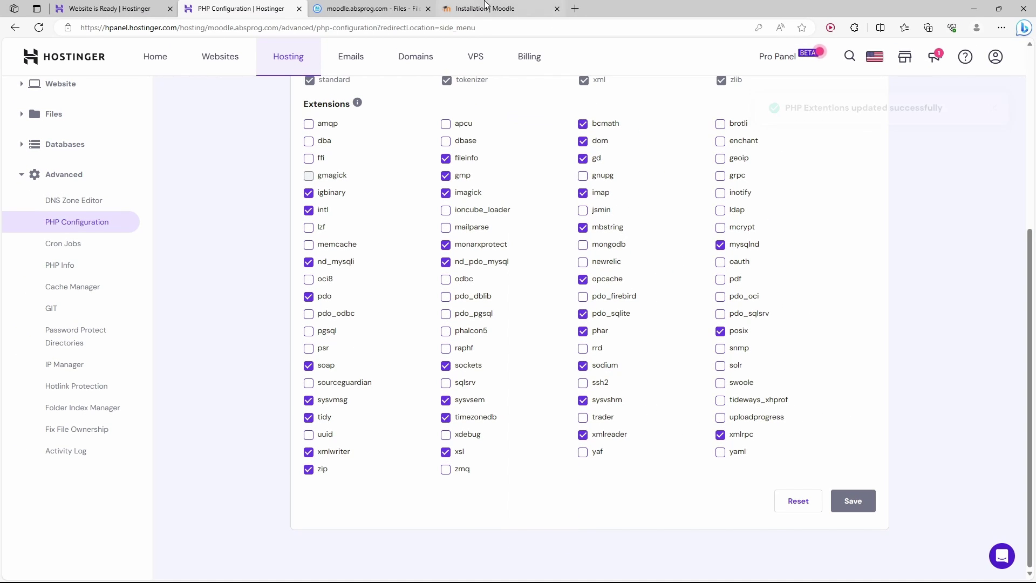
{"action": "left_click", "coordinate": [486, 3]}
{"action": "scroll", "coordinate": [402, 201], "scroll_direction": "down", "scroll_amount": 5}
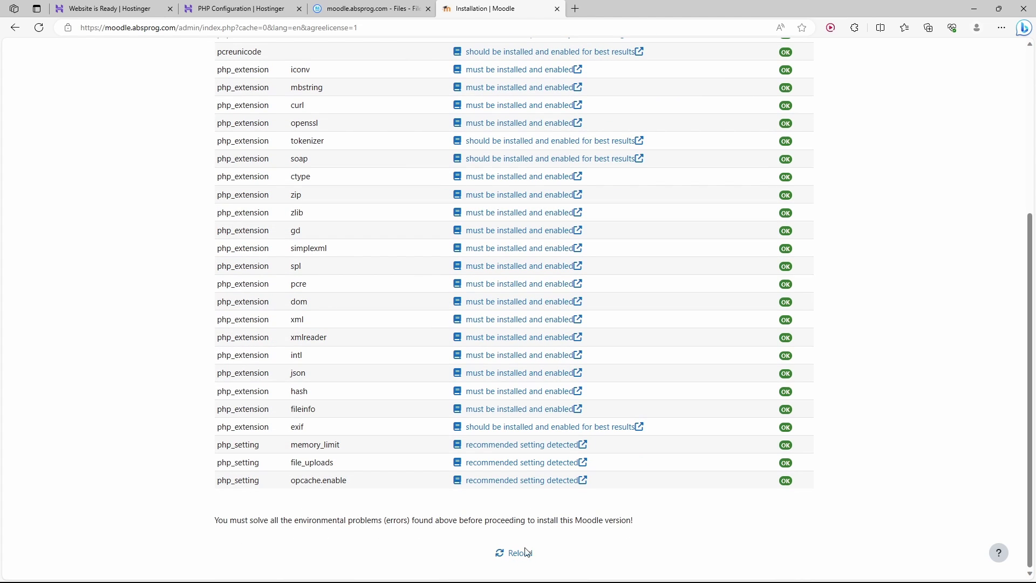
{"action": "left_click", "coordinate": [519, 553]}
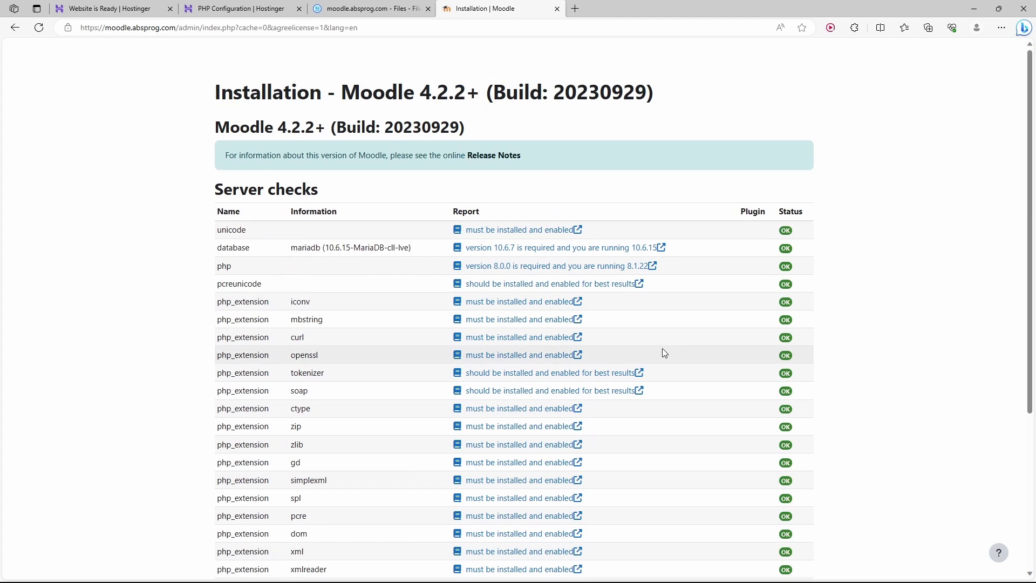
{"action": "scroll", "coordinate": [796, 281], "scroll_direction": "down", "scroll_amount": 4}
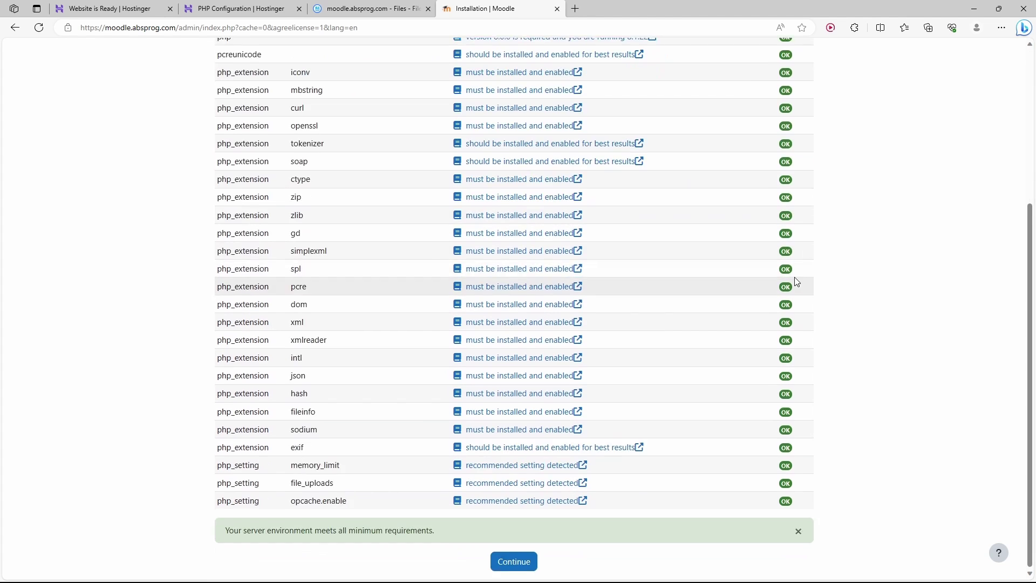
{"action": "left_click", "coordinate": [512, 561]}
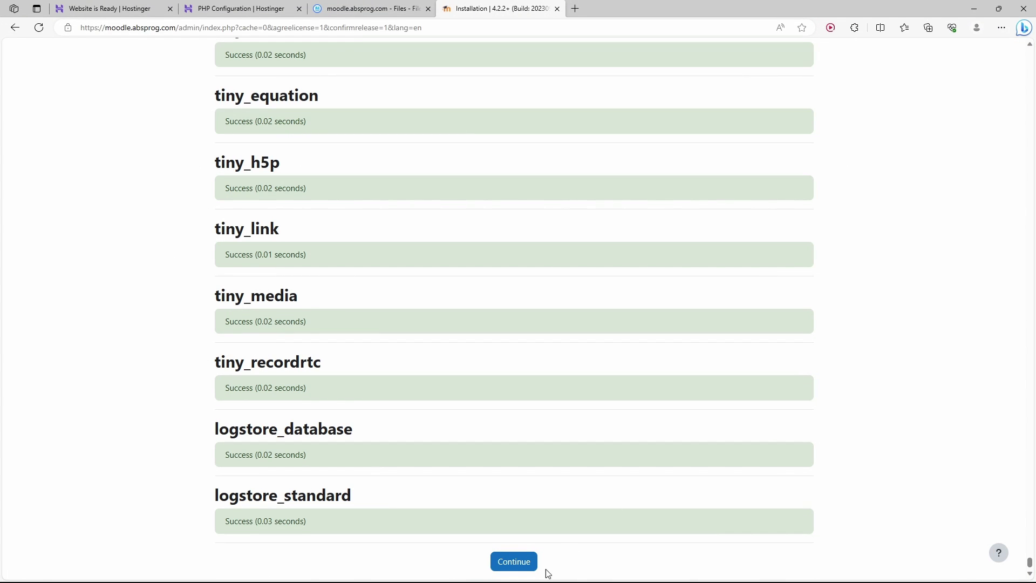
Continue past the plugin results and enter a password for the admin account.
{"action": "left_click", "coordinate": [516, 561]}
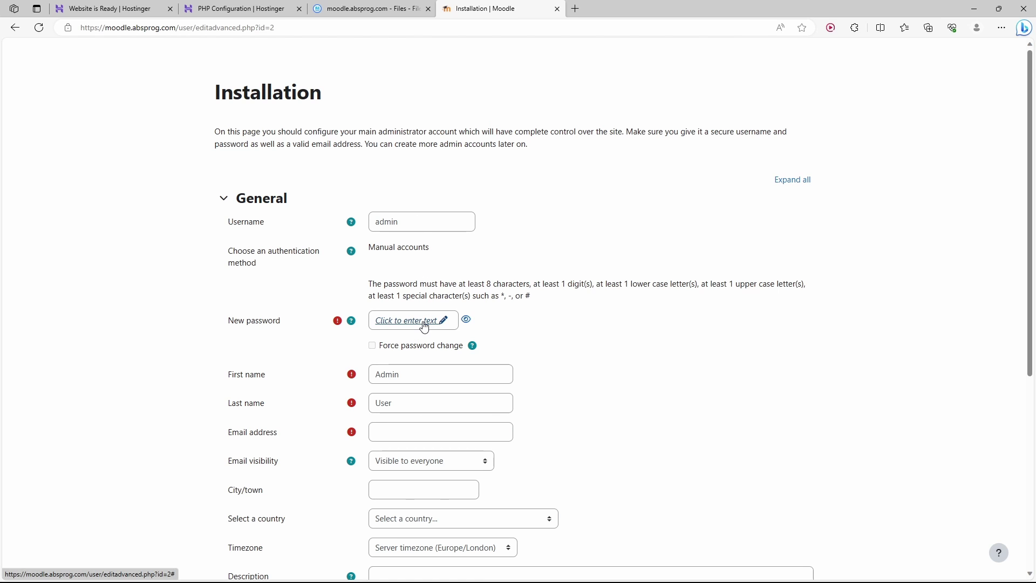
{"action": "left_click", "coordinate": [425, 321]}
{"action": "type", "text": "Admin"}
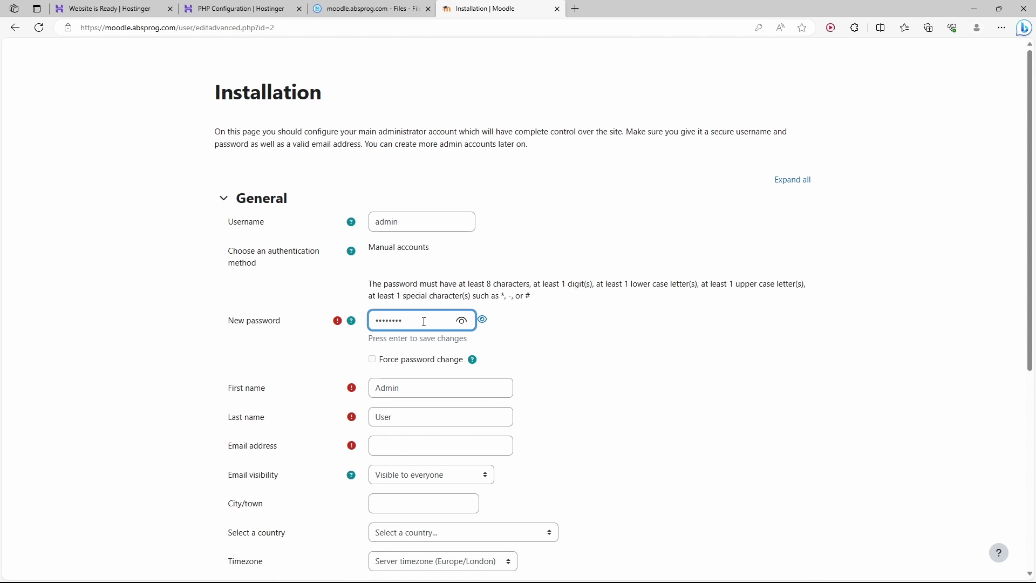
Fill in the admin's first name, last name and e-mail address.
{"action": "left_click", "coordinate": [409, 391]}
{"action": "double_click", "coordinate": [412, 373]}
{"action": "type", "text": "Abstract"}
{"action": "key", "text": "Tab"}
{"action": "type", "text": "Programmer"}
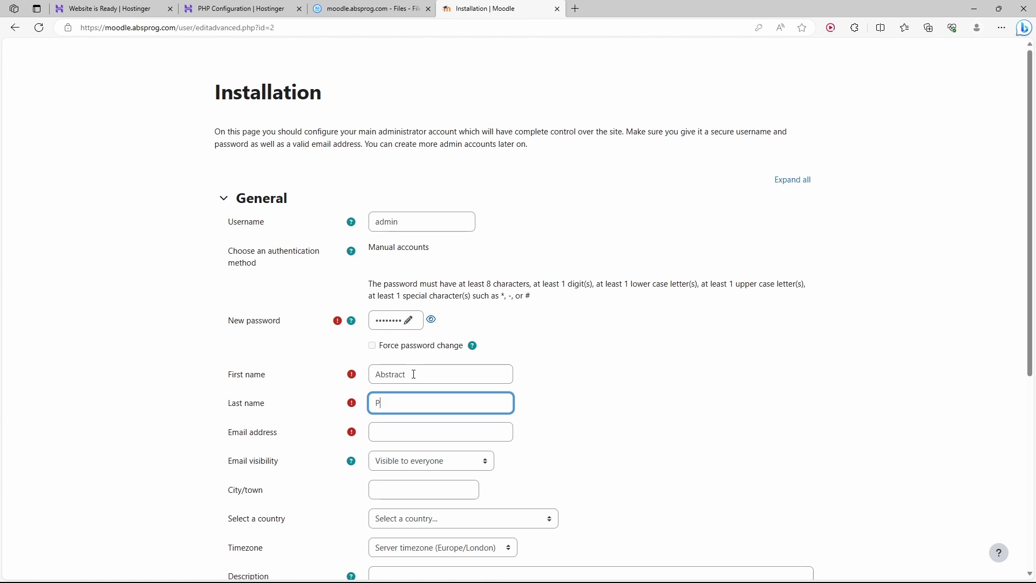
{"action": "left_click", "coordinate": [384, 432]}
{"action": "type", "text": "example@example.com"}
{"action": "scroll", "coordinate": [658, 372], "scroll_direction": "down", "scroll_amount": 5}
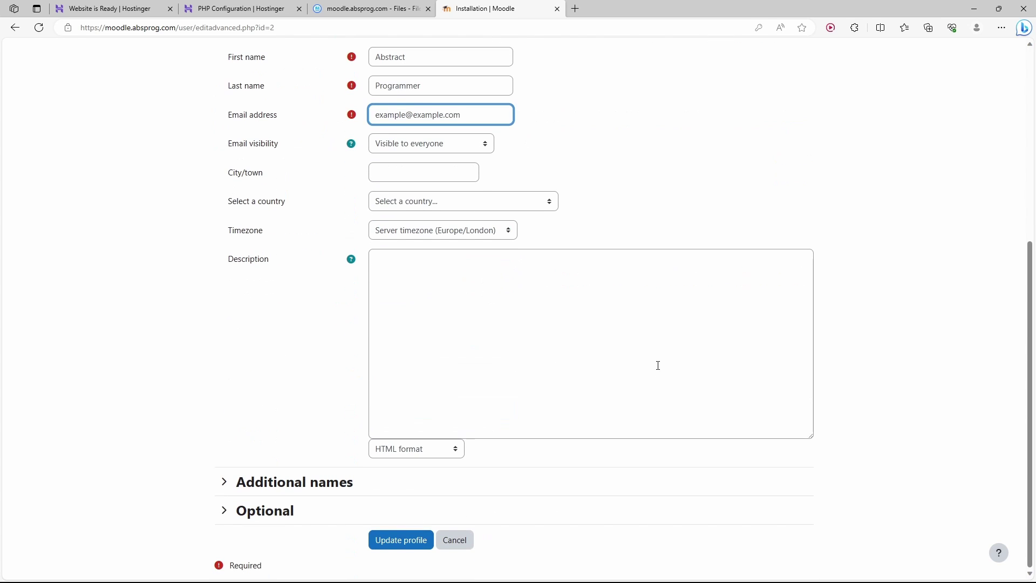
Save the admin profile and fill in the full and short site names, Abstract Programmer Courses.
{"action": "left_click", "coordinate": [403, 541]}
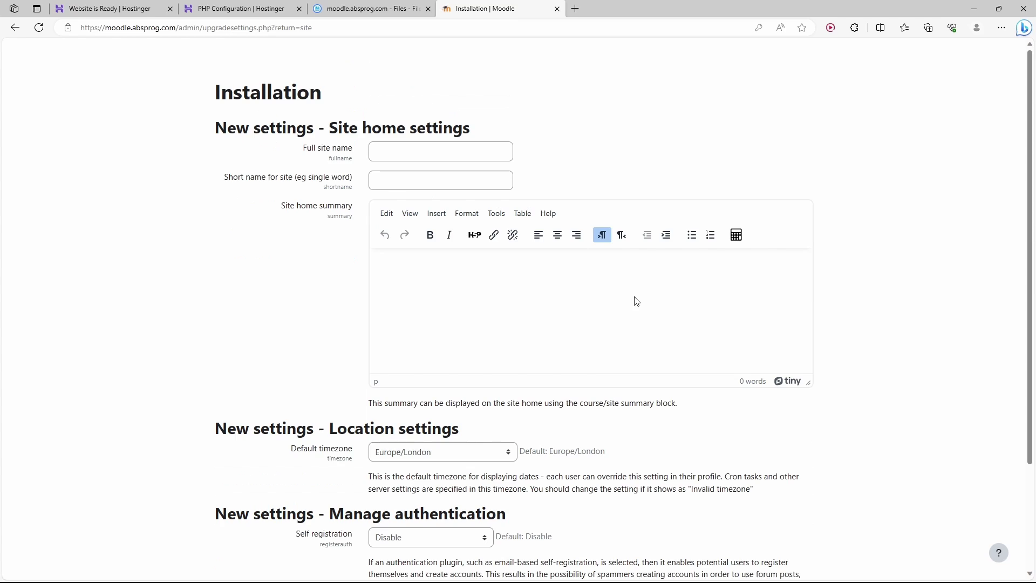
{"action": "left_click", "coordinate": [387, 151]}
{"action": "key", "text": "Down"}
{"action": "key", "text": "Return"}
{"action": "key", "text": "Tab"}
{"action": "type", "text": "Abstract Programmer"}
Leave self-registration disabled, enter the support e-mail address and save the site settings.
{"action": "scroll", "coordinate": [568, 129], "scroll_direction": "down", "scroll_amount": 3}
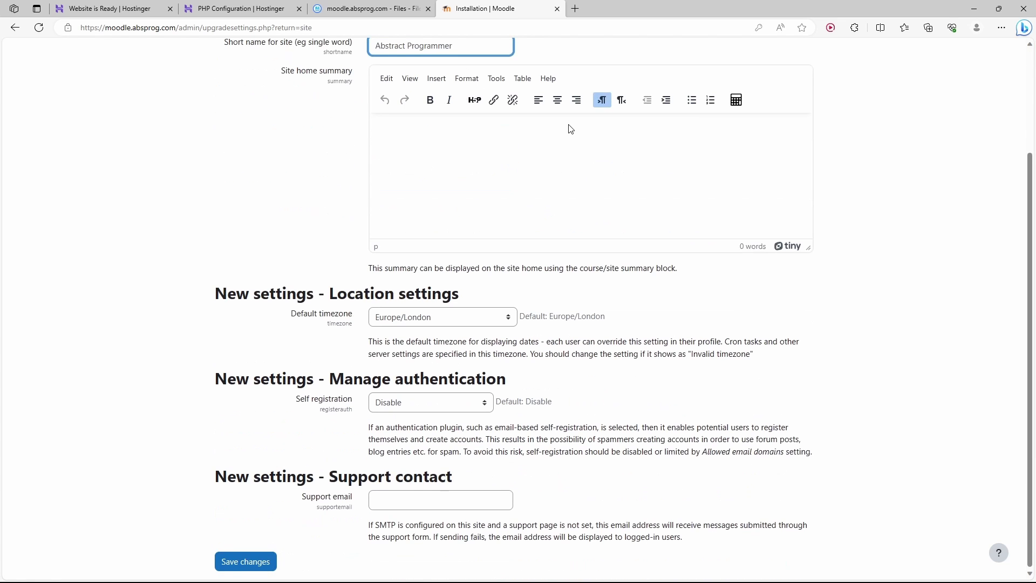
{"action": "left_click", "coordinate": [427, 405]}
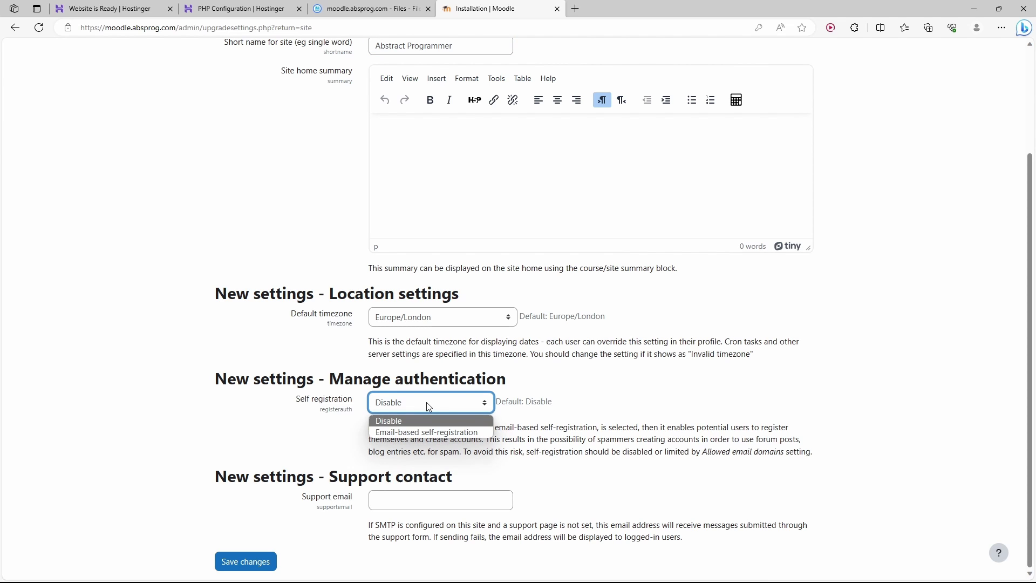
{"action": "left_click", "coordinate": [417, 499]}
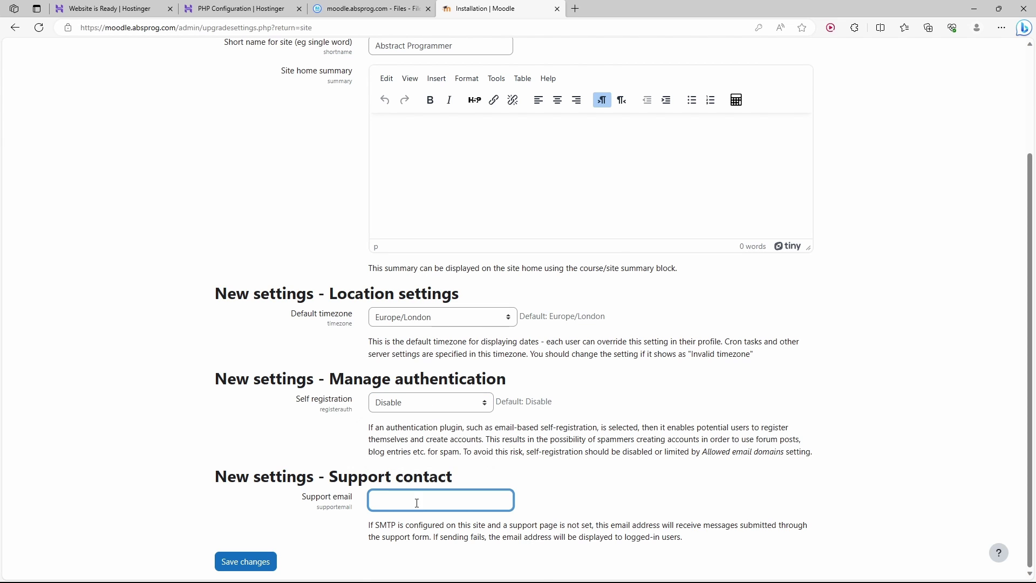
{"action": "type", "text": "examp"}
{"action": "key", "text": "Return"}
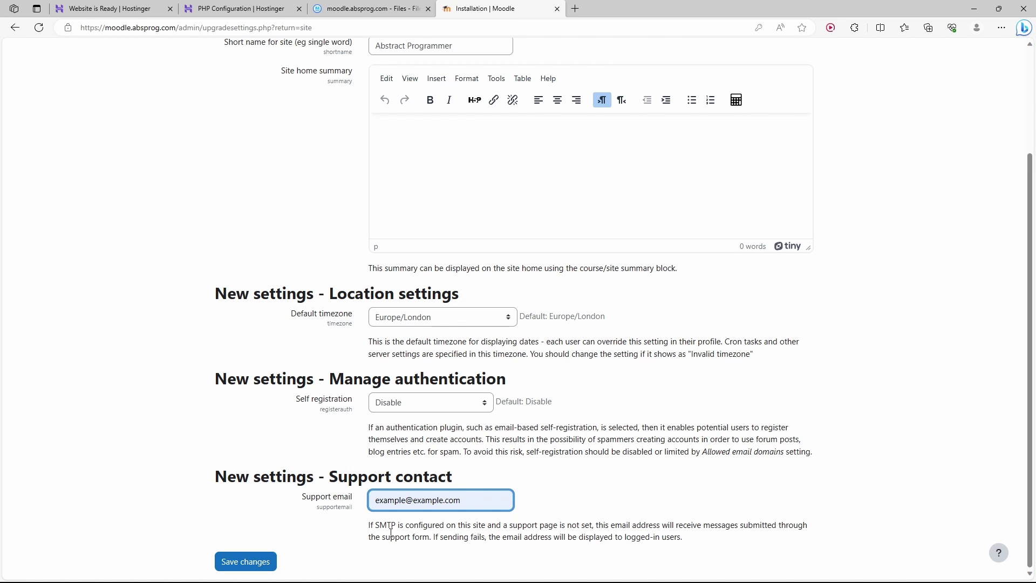
{"action": "left_click", "coordinate": [247, 562]}
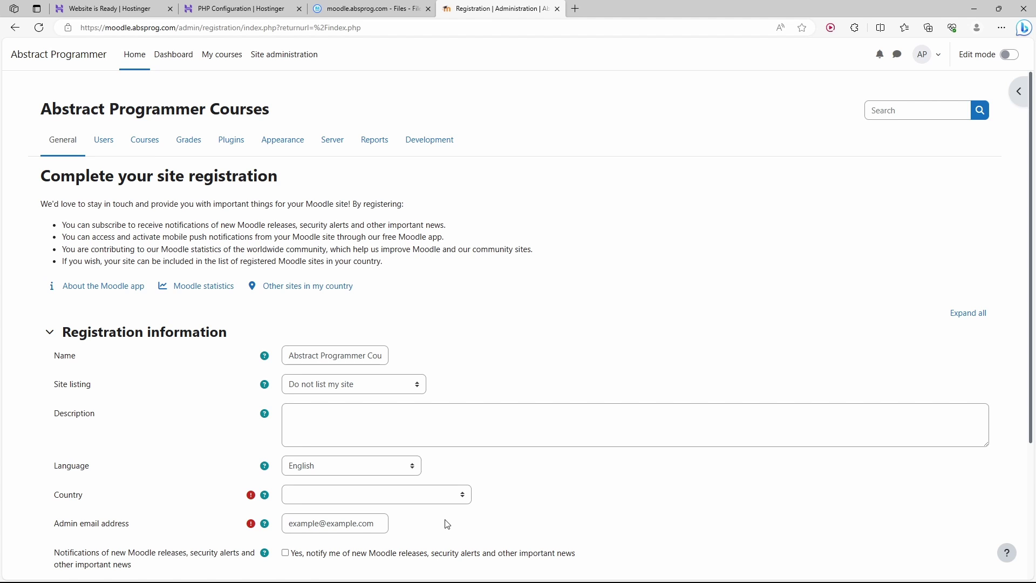
Skip Moodle's site registration and open the Cron Jobs page in Hostinger hPanel.
{"action": "scroll", "coordinate": [447, 525], "scroll_direction": "down", "scroll_amount": 3}
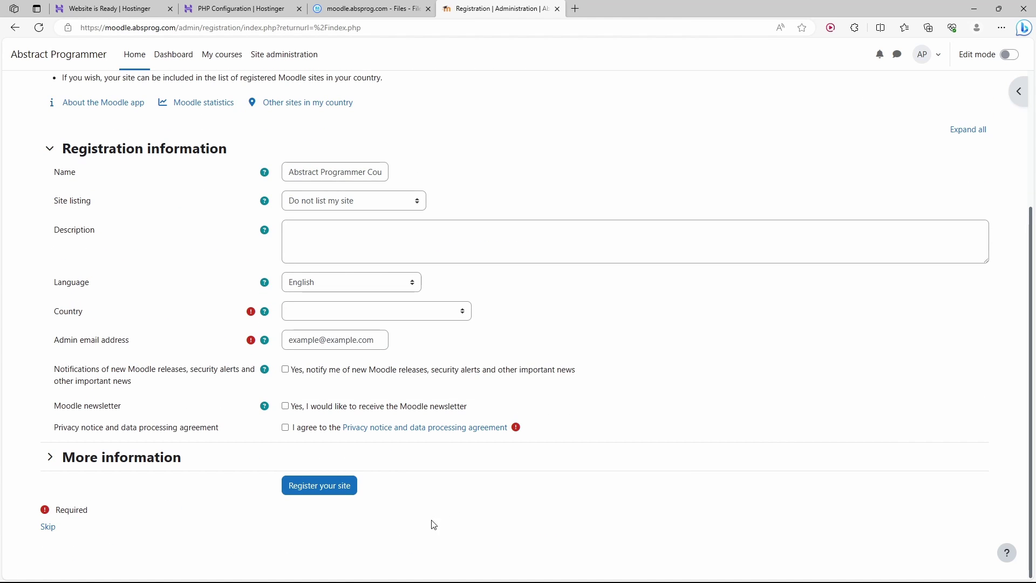
{"action": "left_click", "coordinate": [48, 528]}
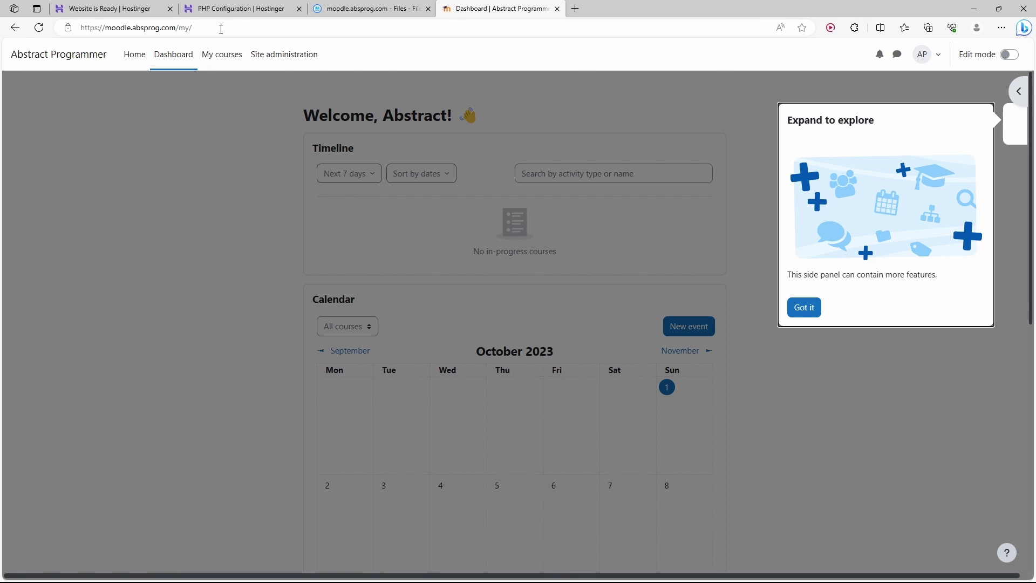
{"action": "left_click", "coordinate": [240, 8]}
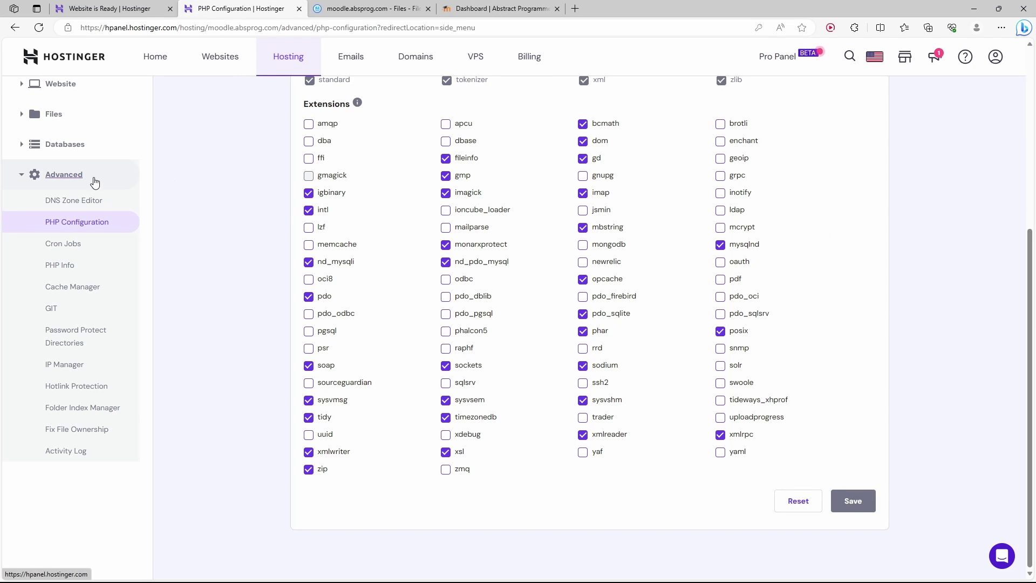
{"action": "left_click", "coordinate": [78, 249]}
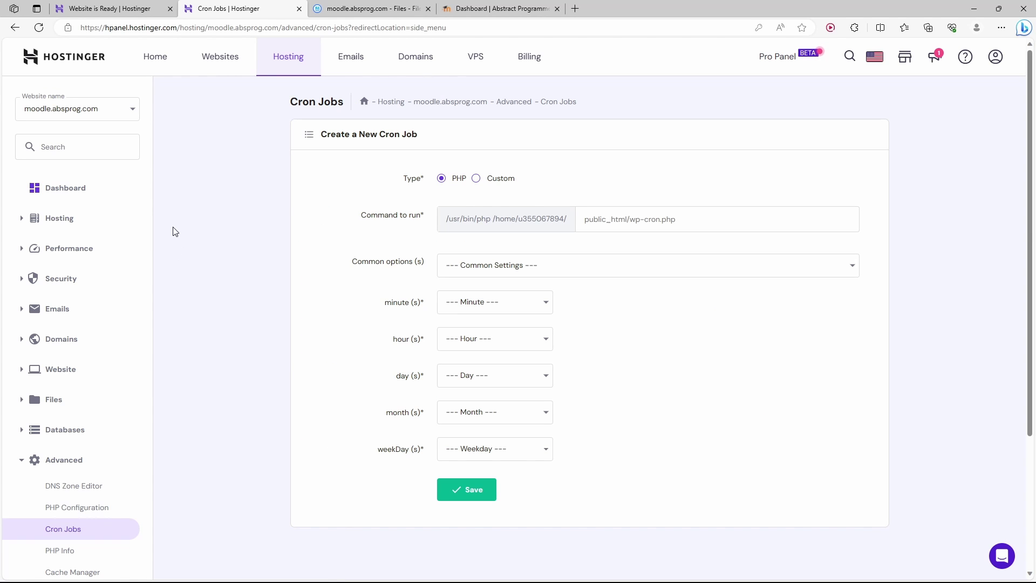
In File Manager, browse into public_html/admin/cli to find cron.php.
{"action": "left_click", "coordinate": [350, 5]}
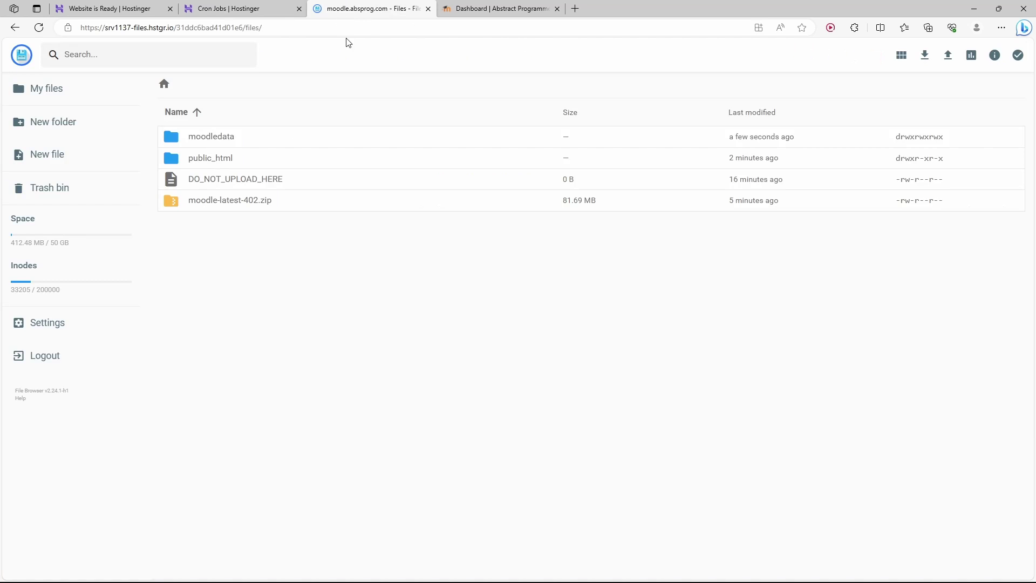
{"action": "double_click", "coordinate": [221, 163]}
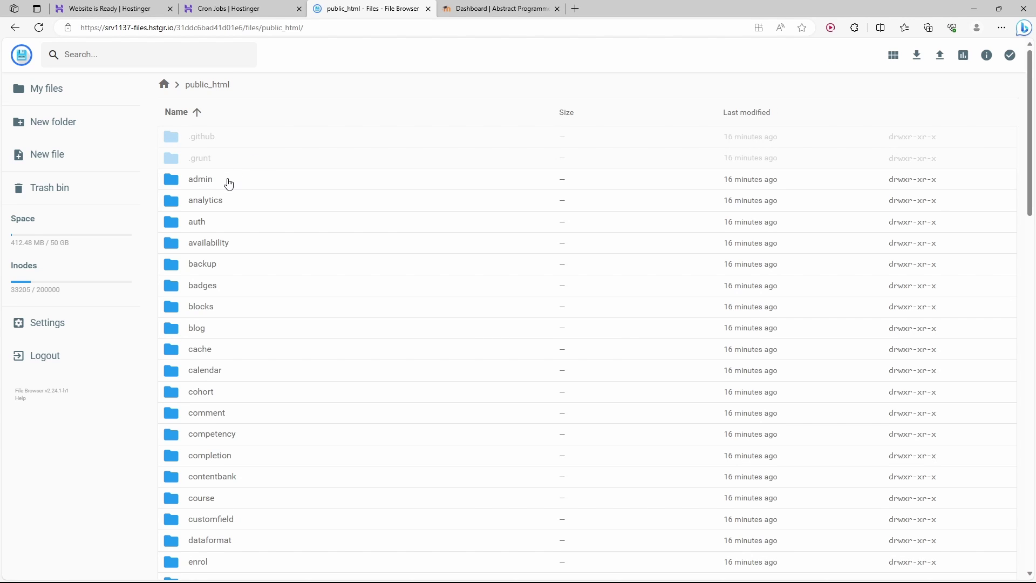
{"action": "double_click", "coordinate": [229, 184]}
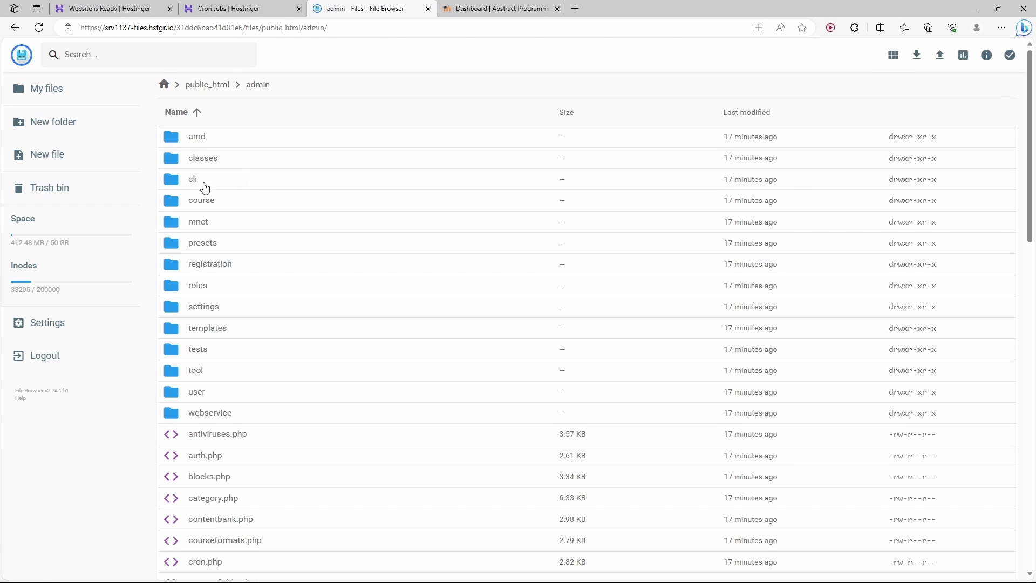
{"action": "double_click", "coordinate": [206, 181]}
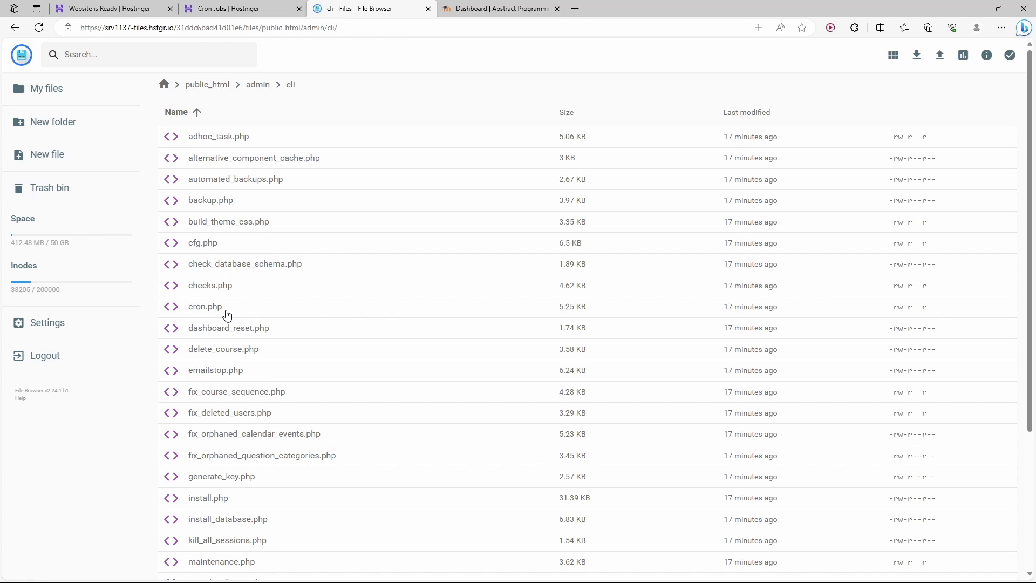
Enter public_html/admin/cli/cron.php as the cron job's command, then return to the cli folder.
{"action": "left_click", "coordinate": [251, 11]}
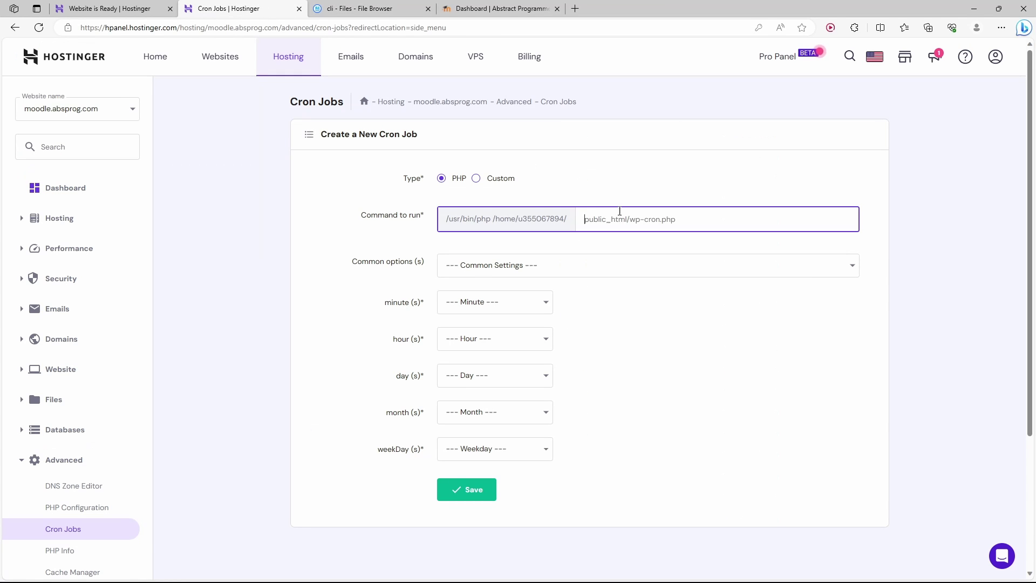
{"action": "type", "text": "public_html/admin/cli/cron.php"}
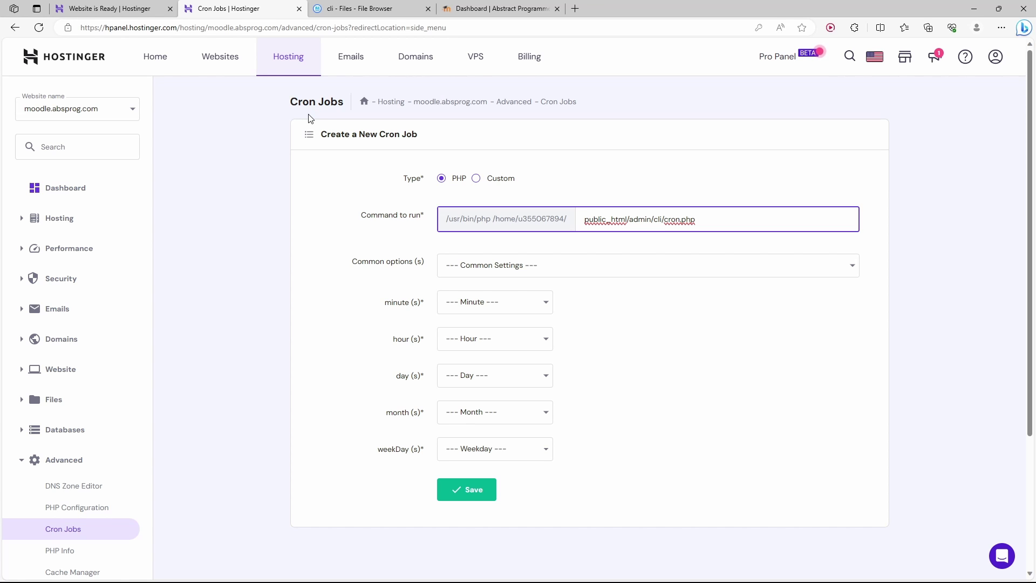
{"action": "left_click", "coordinate": [371, 7]}
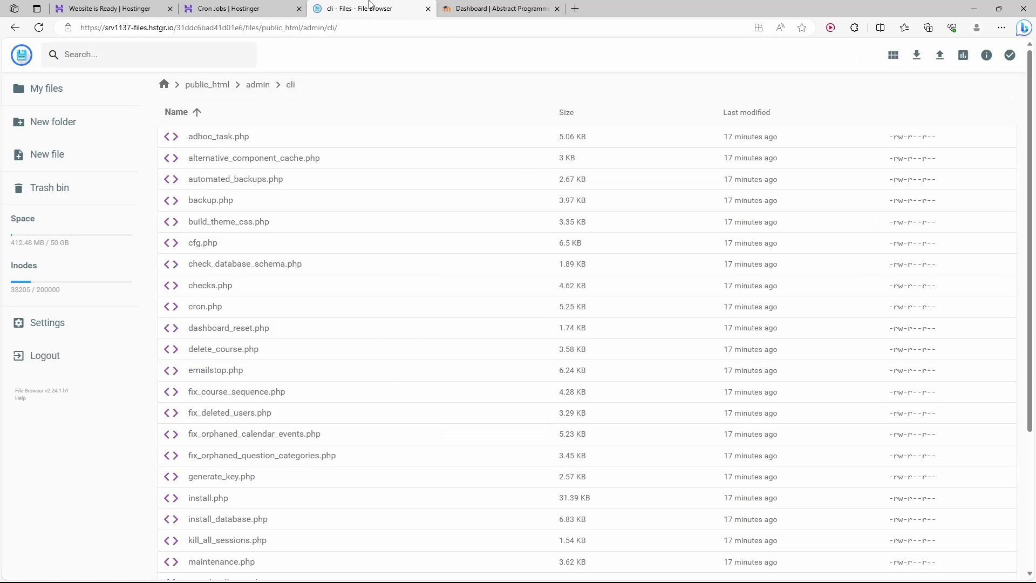
Make cron.php executable by setting its permissions to 754 (rwxr-xr--).
{"action": "left_click", "coordinate": [234, 310]}
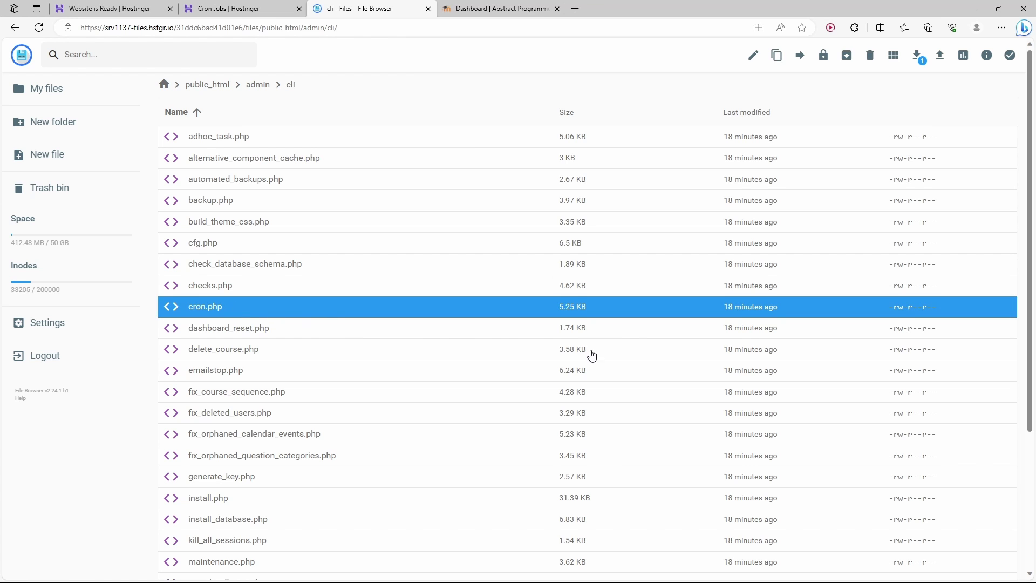
{"action": "left_click", "coordinate": [824, 56]}
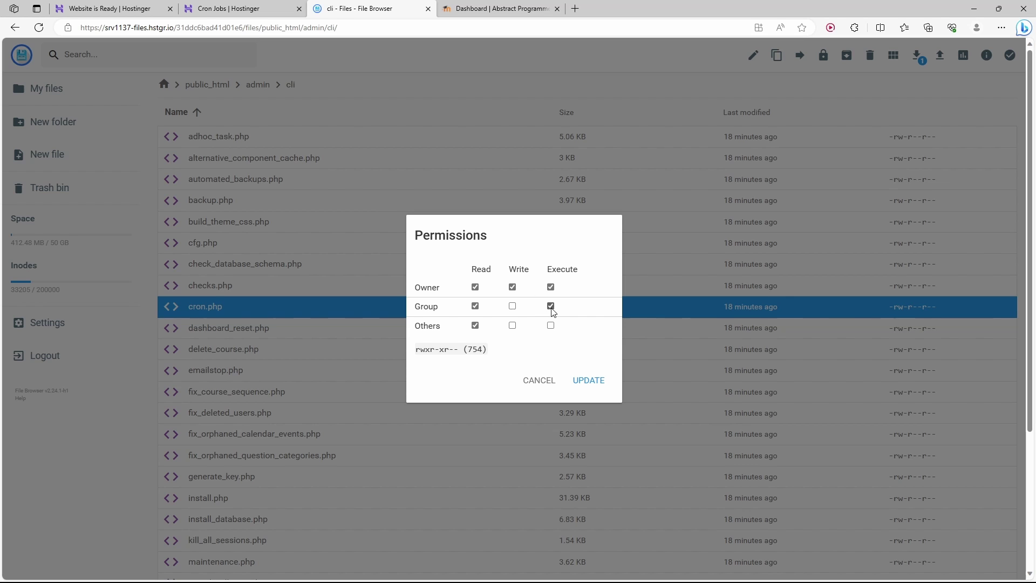
{"action": "left_click", "coordinate": [596, 381]}
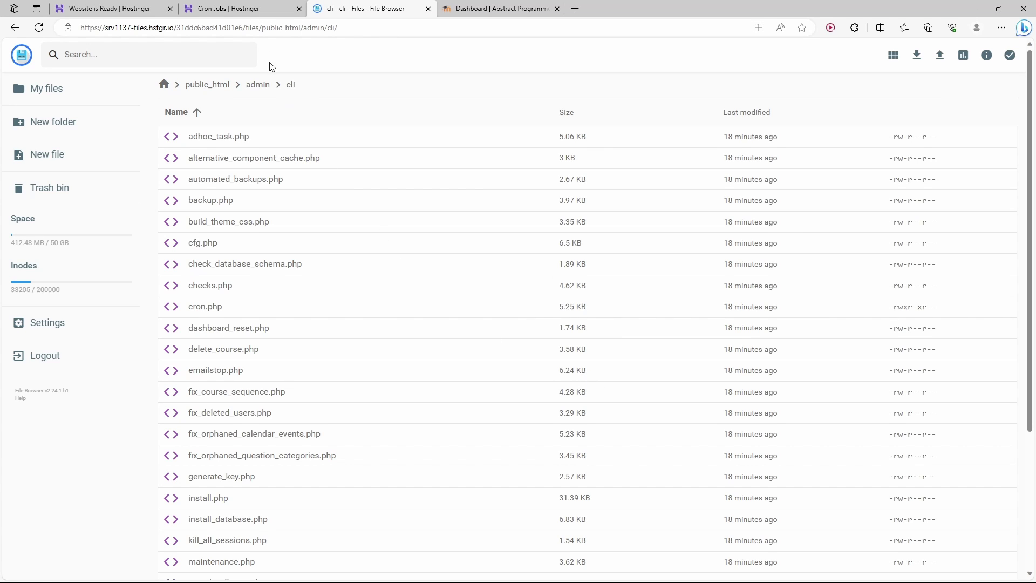
{"action": "left_click", "coordinate": [246, 4]}
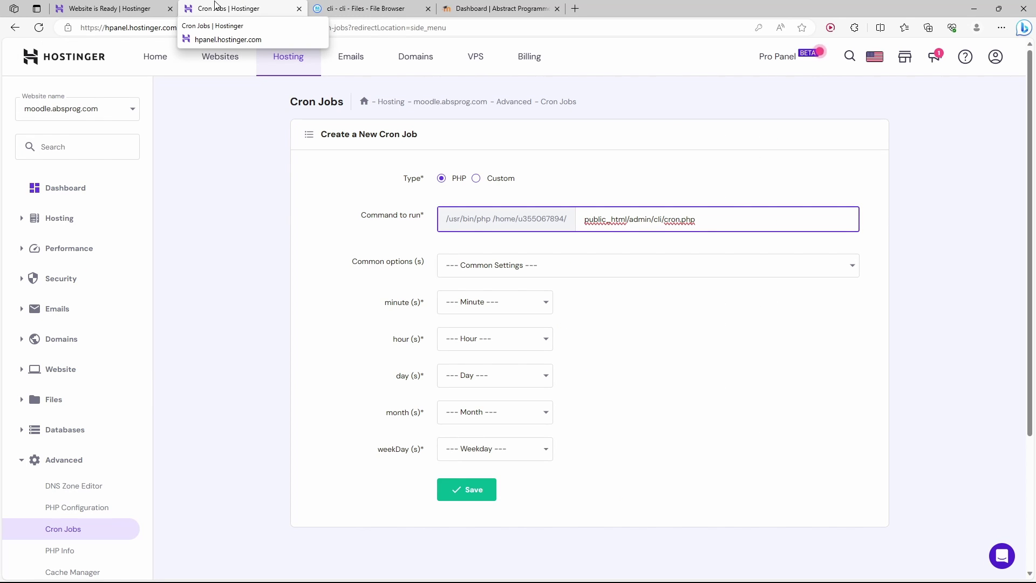
Schedule the cron job for every other minute (*/2), every hour and every day.
{"action": "left_click", "coordinate": [489, 298]}
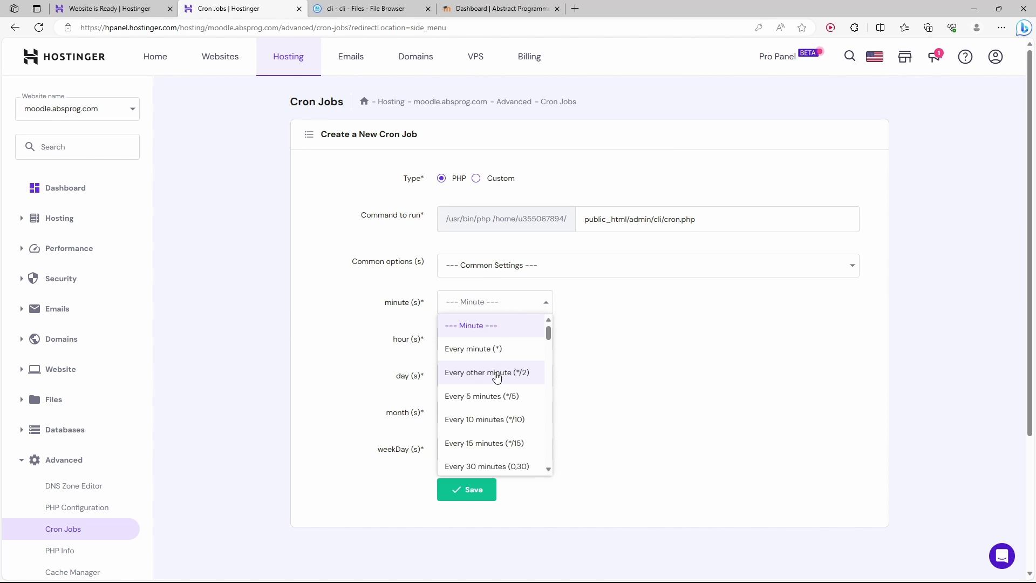
{"action": "left_click", "coordinate": [497, 376]}
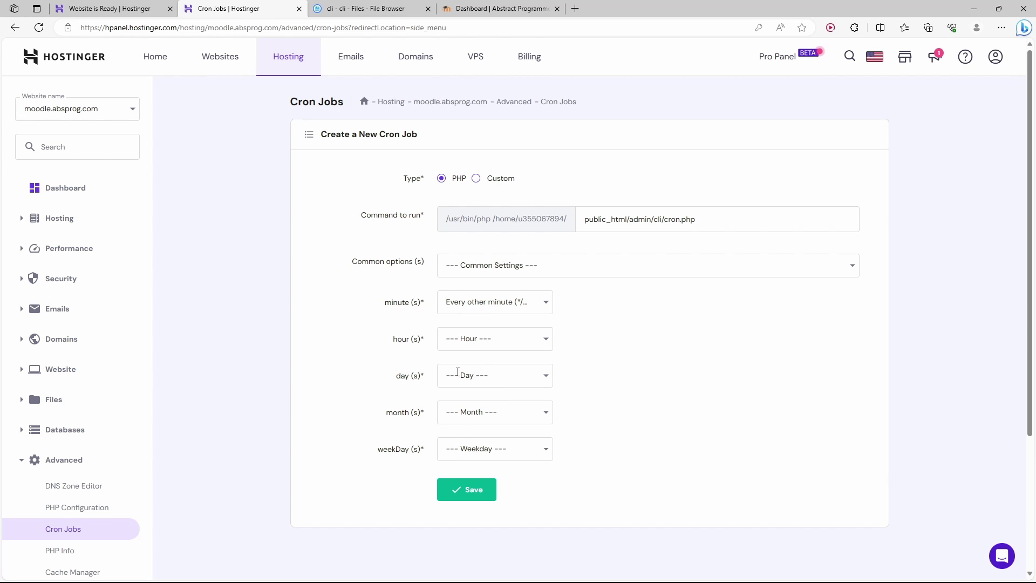
{"action": "left_click", "coordinate": [454, 340]}
{"action": "scroll", "coordinate": [485, 432], "scroll_direction": "down", "scroll_amount": 10}
{"action": "left_click", "coordinate": [494, 429]}
{"action": "left_click", "coordinate": [492, 377]}
Set month and weekday to every (*) and save the */2 * * * * cron job.
{"action": "left_click", "coordinate": [493, 425]}
{"action": "left_click", "coordinate": [493, 412]}
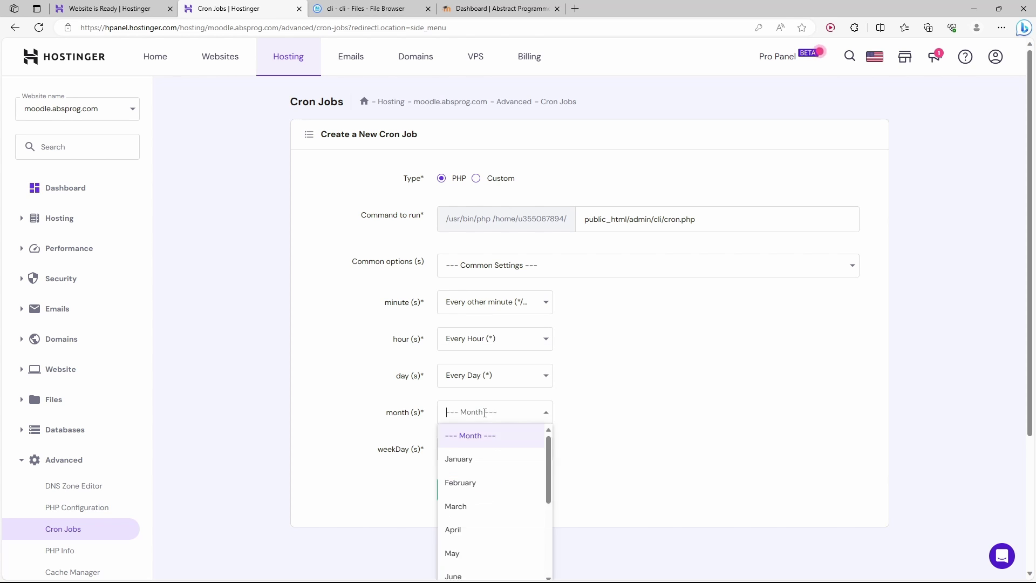
{"action": "scroll", "coordinate": [493, 475], "scroll_direction": "down", "scroll_amount": 5}
{"action": "left_click", "coordinate": [494, 388]}
{"action": "left_click", "coordinate": [499, 263]}
{"action": "scroll", "coordinate": [513, 358], "scroll_direction": "down", "scroll_amount": 2}
{"action": "left_click", "coordinate": [475, 426]}
{"action": "scroll", "coordinate": [525, 296], "scroll_direction": "up", "scroll_amount": 3}
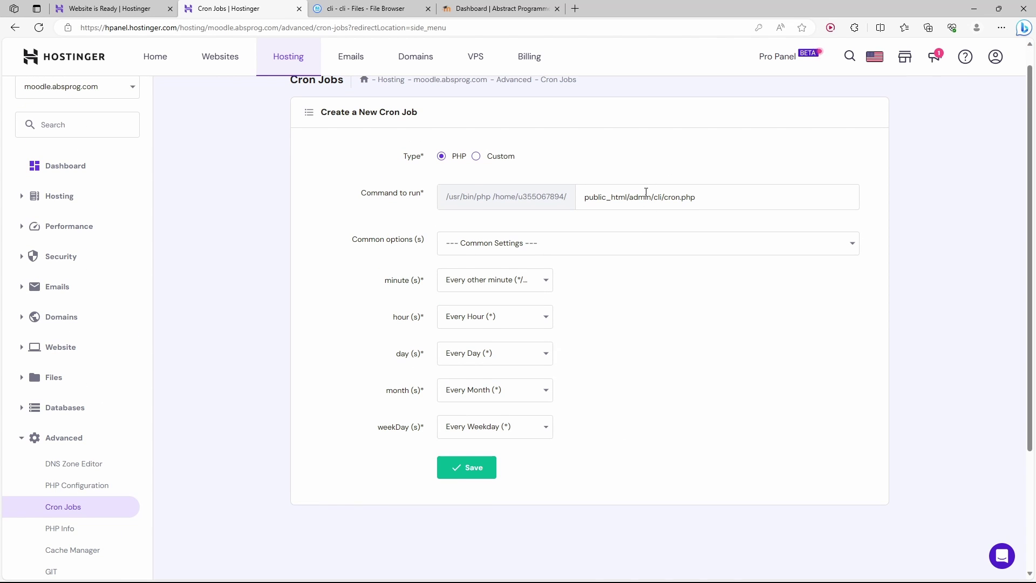
{"action": "left_click", "coordinate": [458, 467]}
{"action": "scroll", "coordinate": [676, 414], "scroll_direction": "down", "scroll_amount": 3}
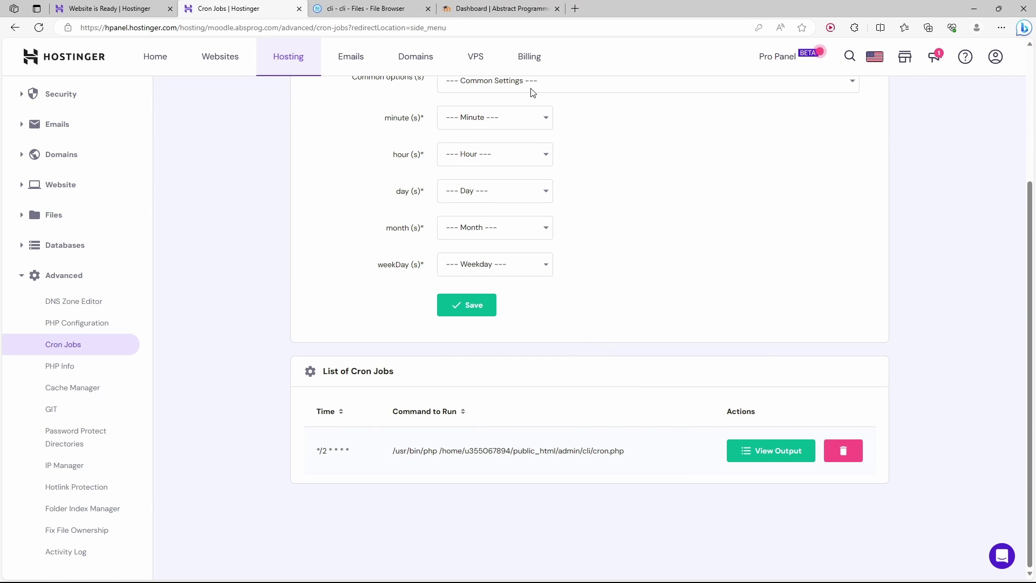
In Moodle's Site administration, open Server > Scheduled tasks and review the tasks' last and next run times.
{"action": "left_click", "coordinate": [499, 9]}
{"action": "left_click", "coordinate": [300, 233]}
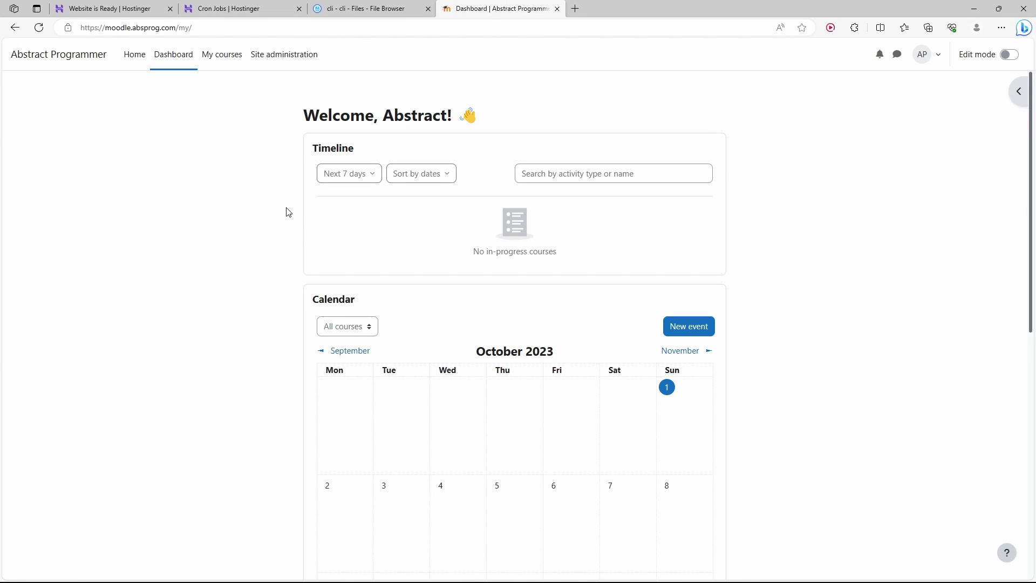
{"action": "left_click", "coordinate": [305, 61]}
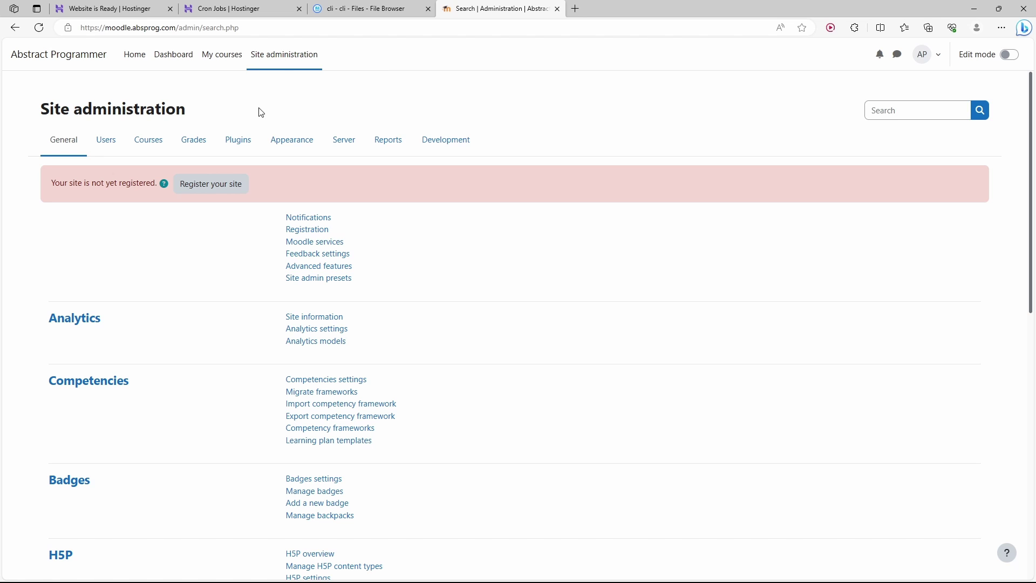
{"action": "left_click", "coordinate": [343, 143]}
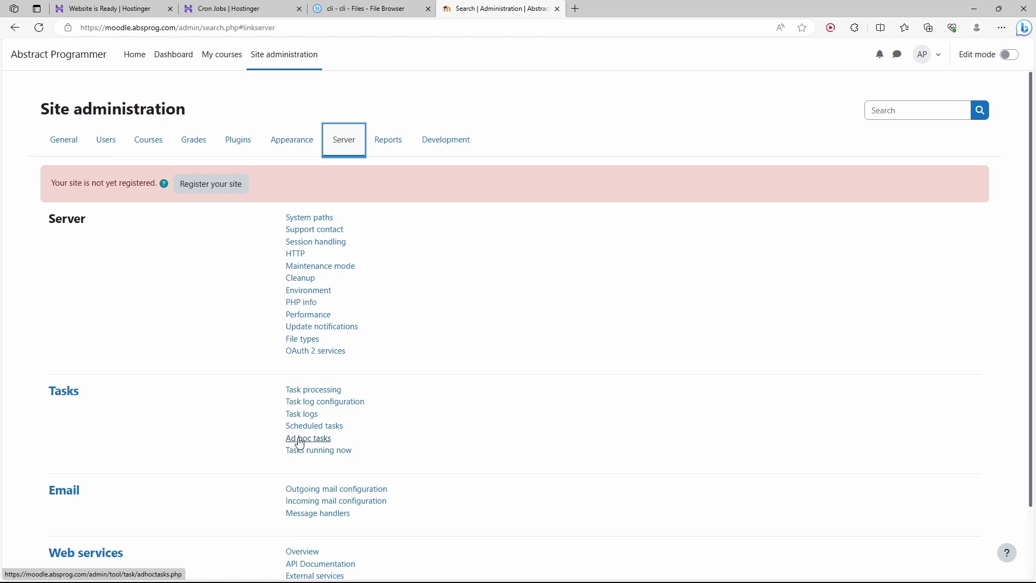
{"action": "left_click", "coordinate": [326, 429]}
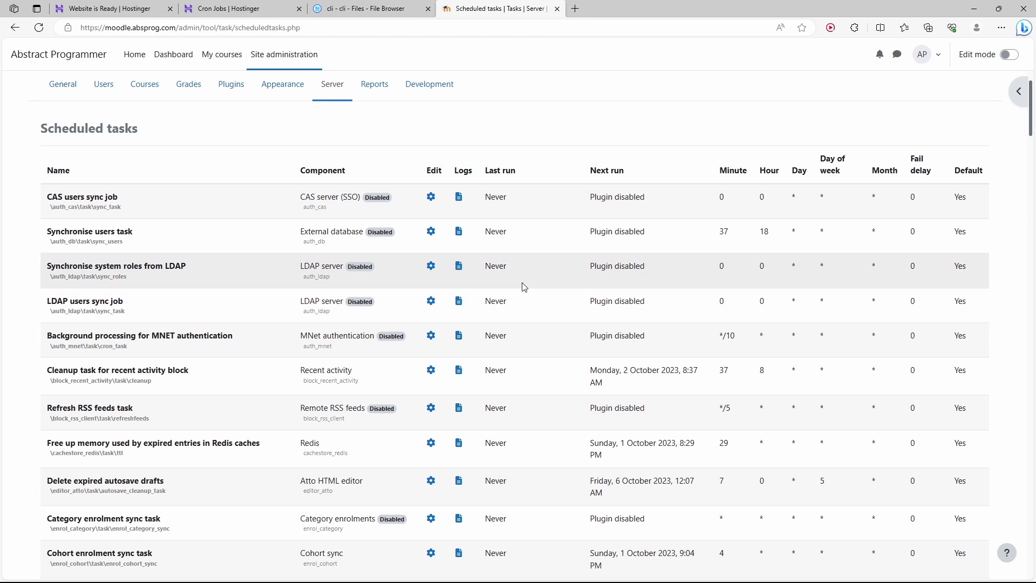
{"action": "scroll", "coordinate": [512, 316], "scroll_direction": "down", "scroll_amount": 9}
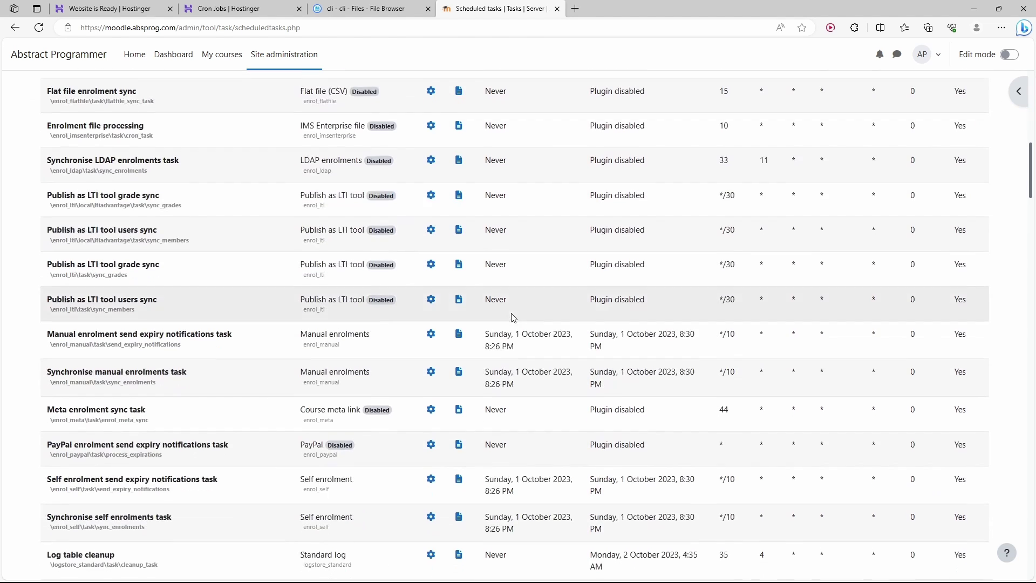
{"action": "scroll", "coordinate": [513, 318], "scroll_direction": "down", "scroll_amount": 3}
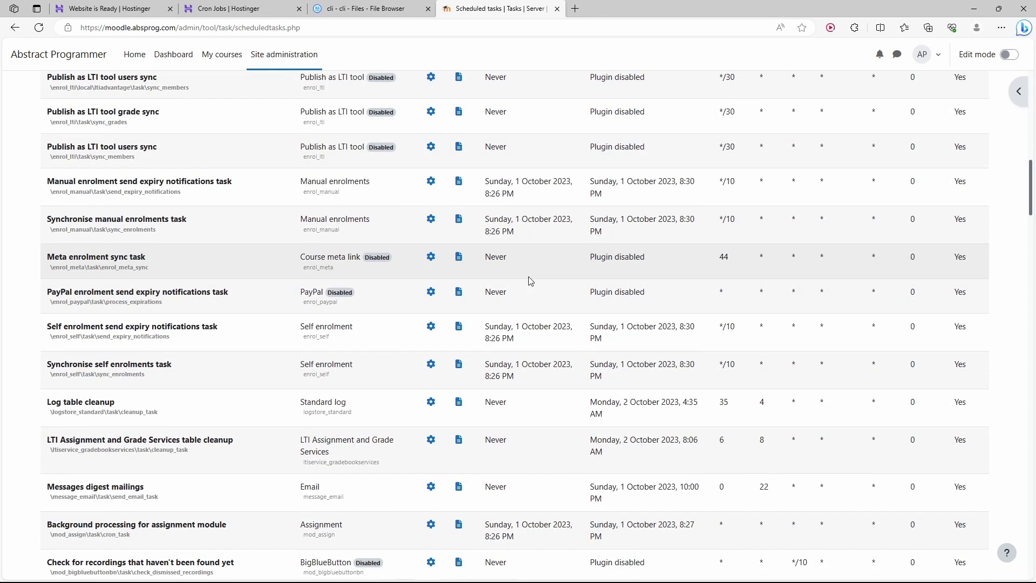